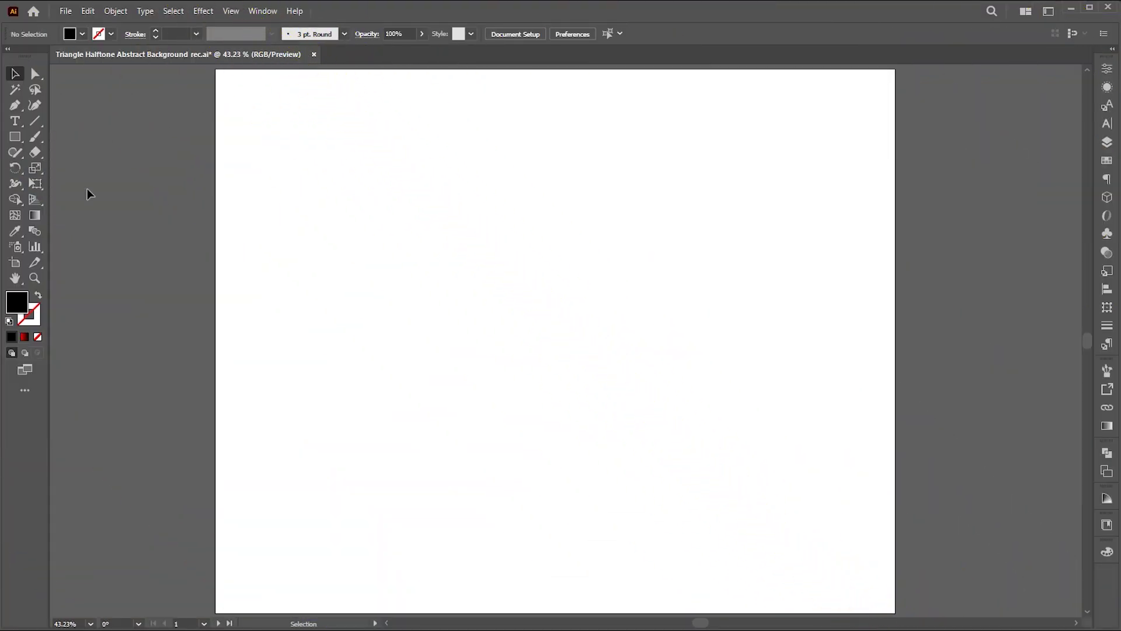
Draw a six-sided polygon with radius 18, then swap it to a stroke-only outline.
left_click(15, 137)
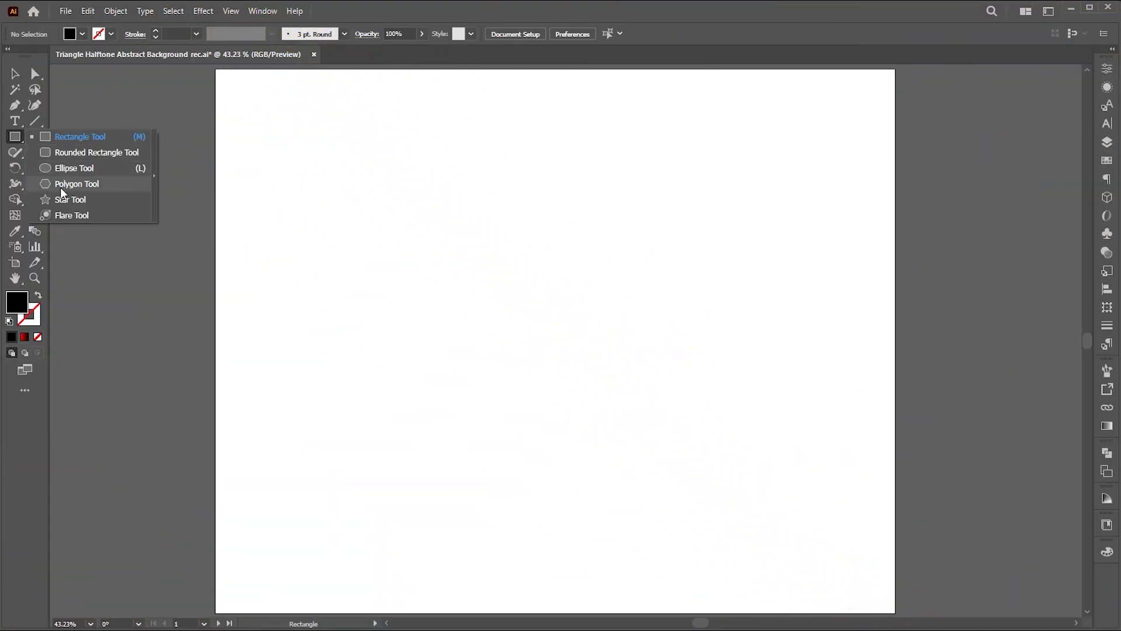
left_click(61, 189)
left_click(408, 273)
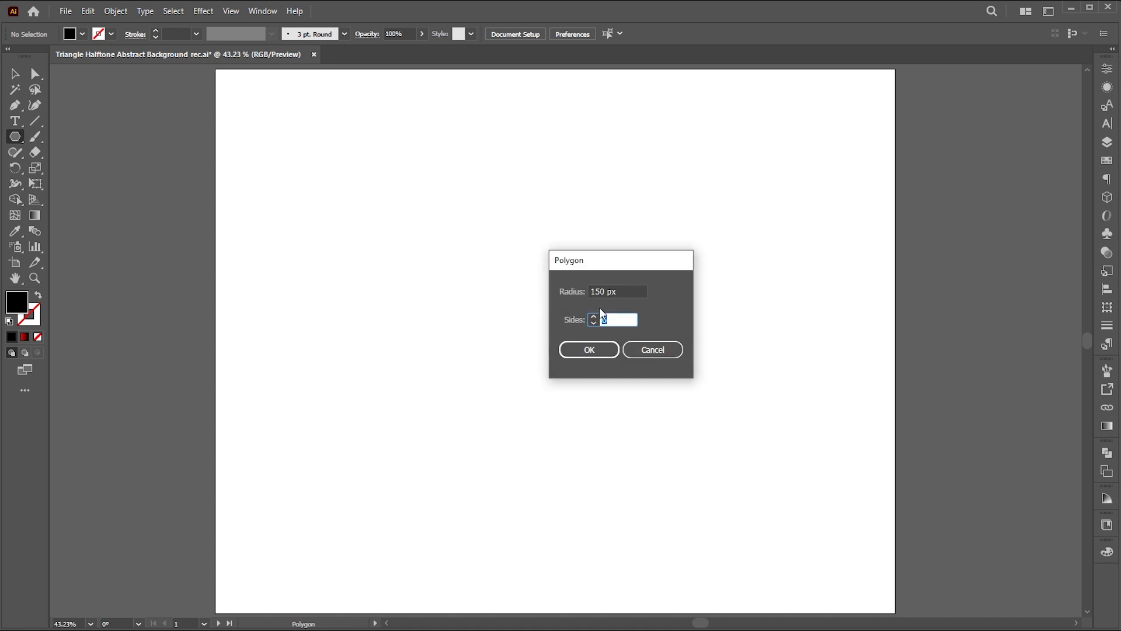
left_click(621, 292)
type("180")
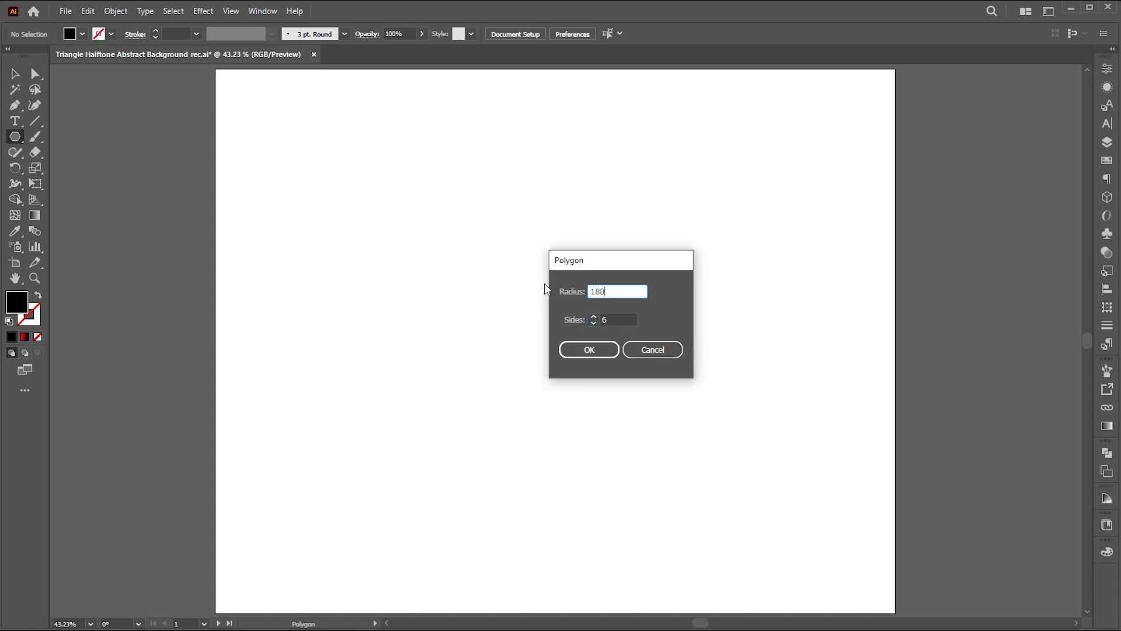
key("Return")
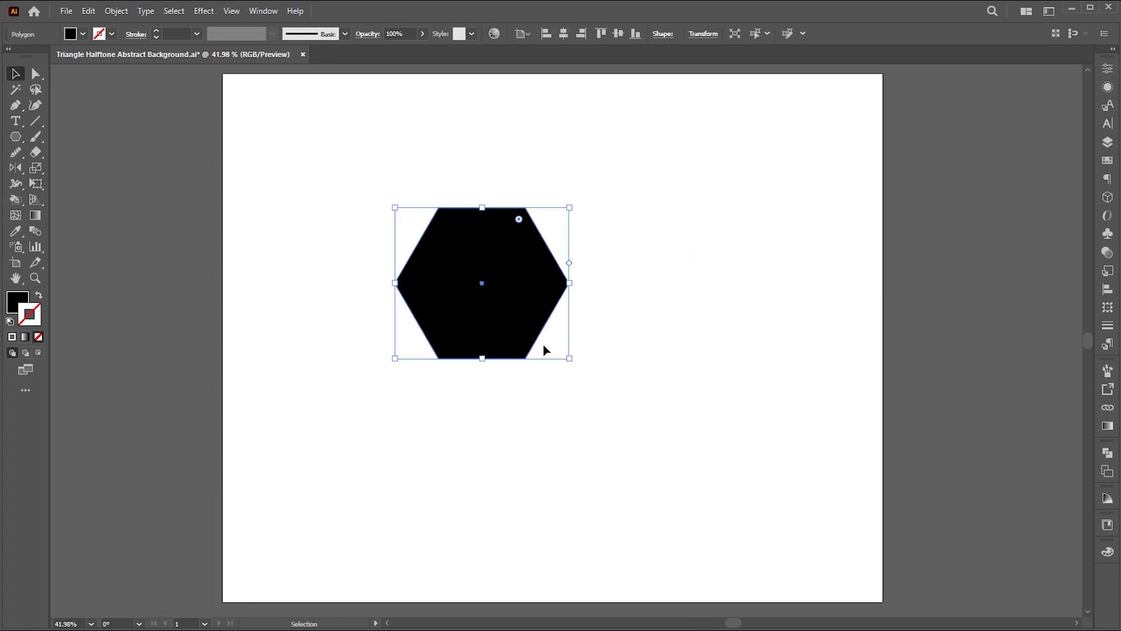
left_click(38, 295)
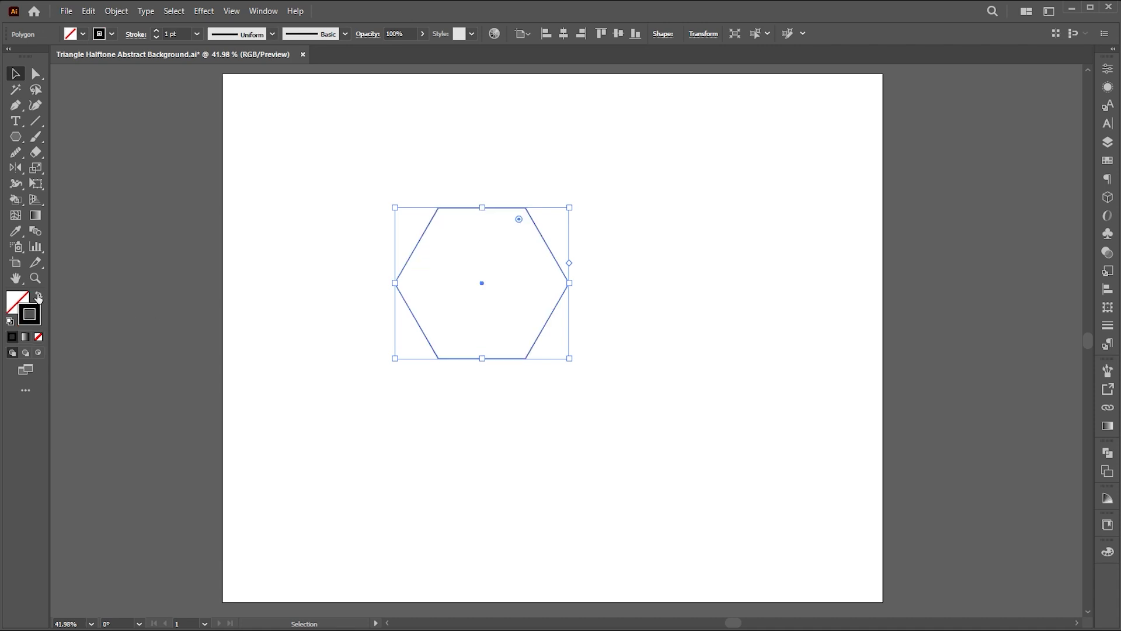
Draw both corner-to-corner diagonals and a right-corner-to-centre line, then select all the lines.
left_click_drag(39, 125, 75, 120)
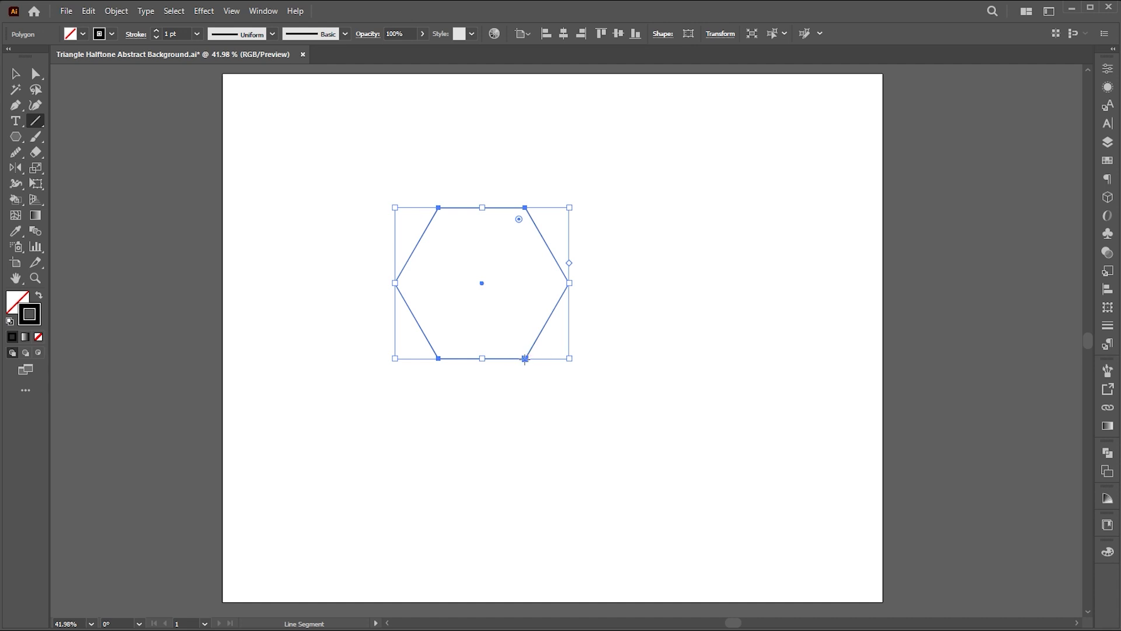
left_click_drag(525, 359, 439, 208)
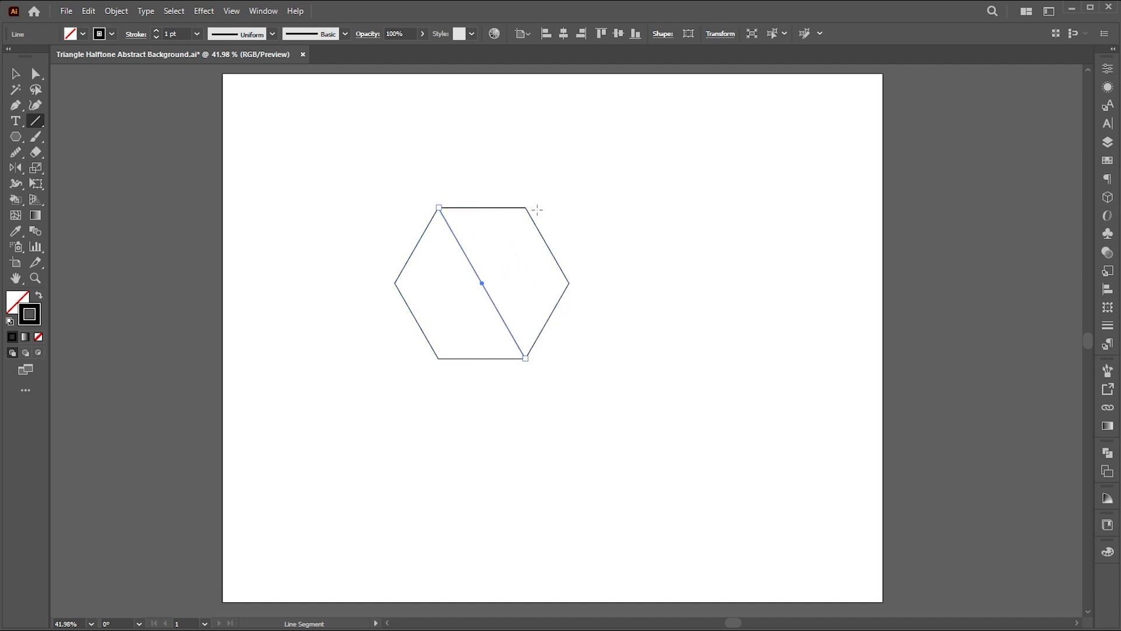
left_click_drag(524, 209, 439, 359)
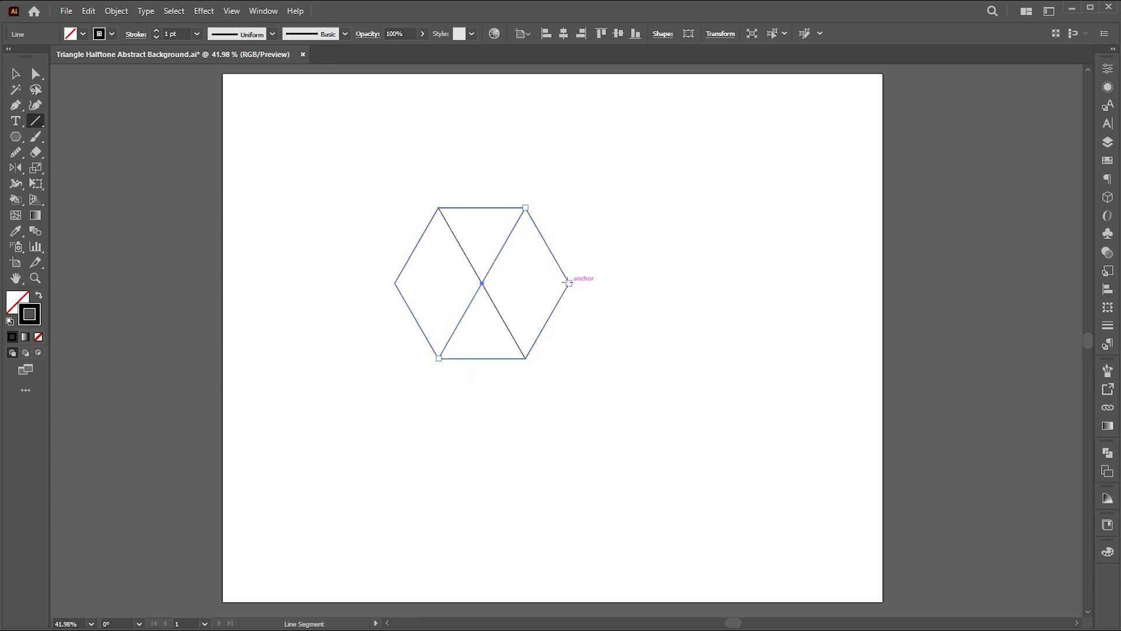
left_click_drag(569, 282, 482, 283)
key("v")
left_click(440, 333)
key("ctrl+a")
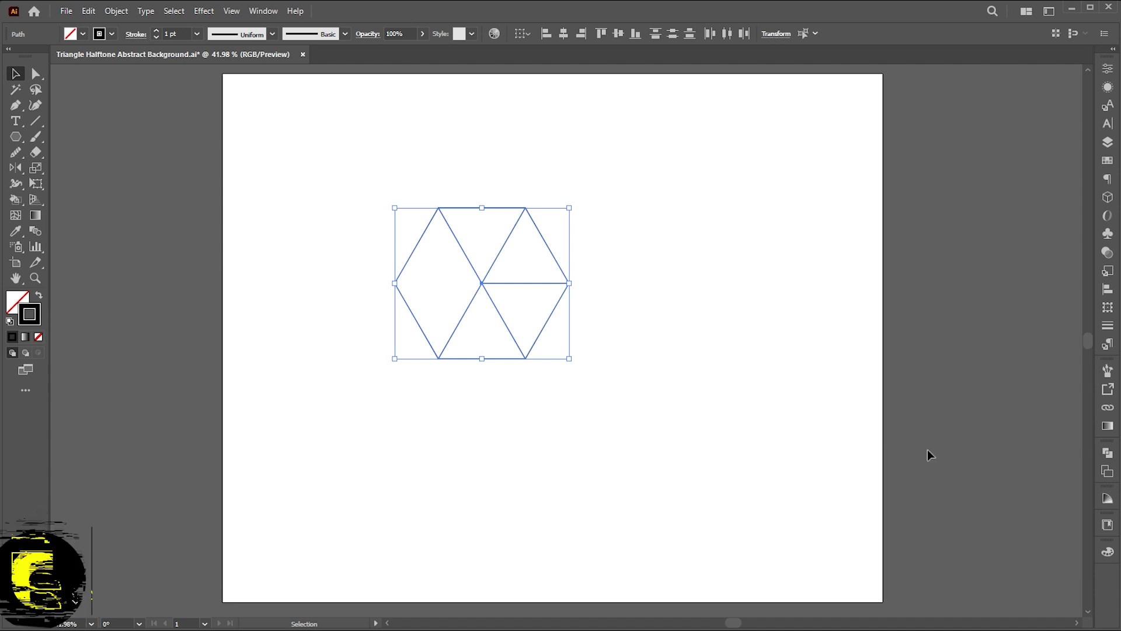
Divide the hexagon's lines into separate pieces with the Pathfinder panel.
left_click(1106, 455)
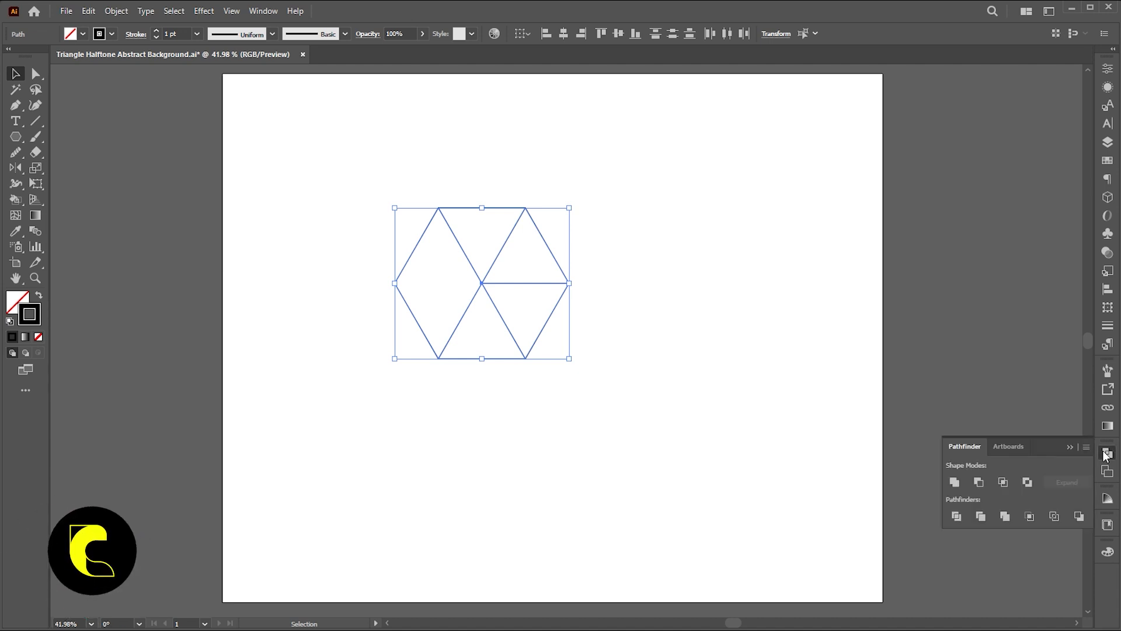
left_click(1106, 455)
left_click(259, 12)
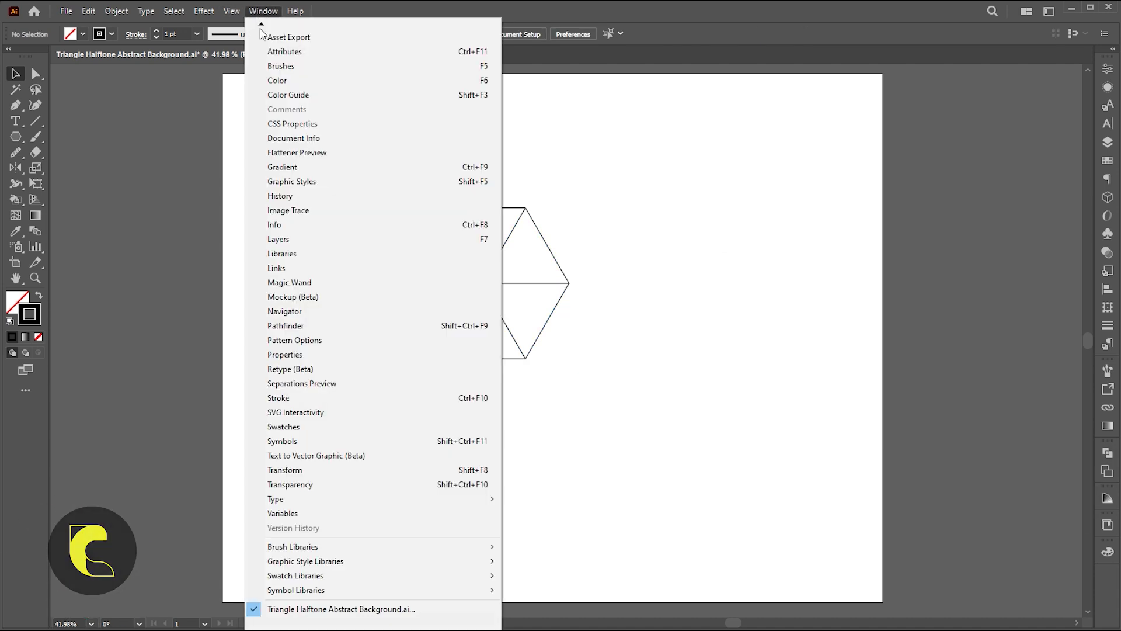
left_click(286, 326)
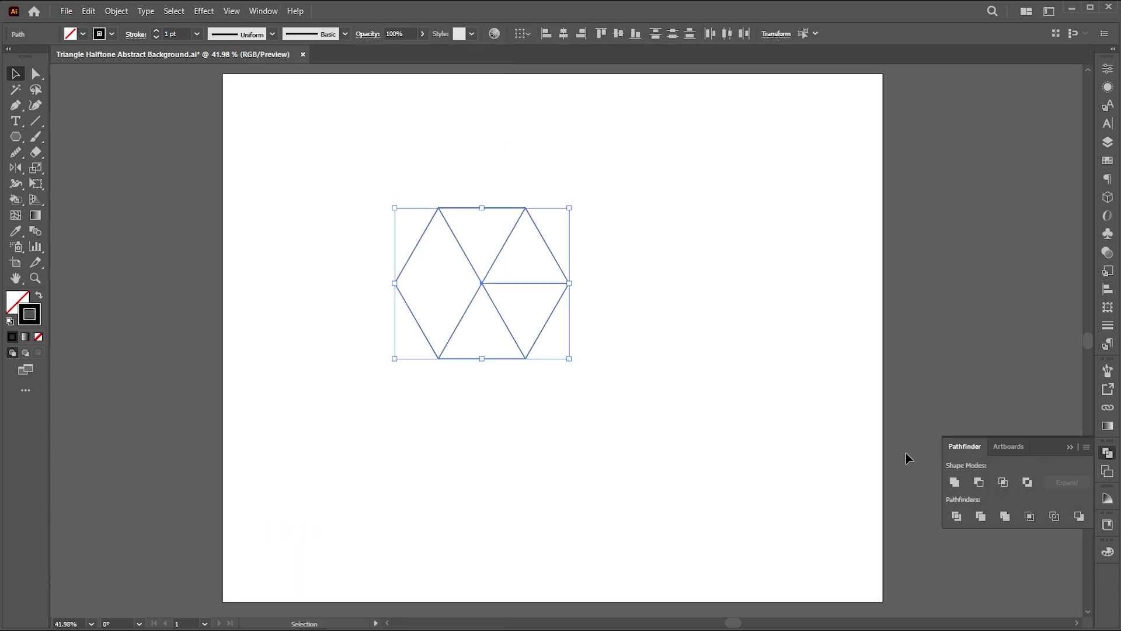
left_click(955, 517)
Ungroup the divided pieces and delete the two left edges, leaving four triangles.
left_click(673, 302)
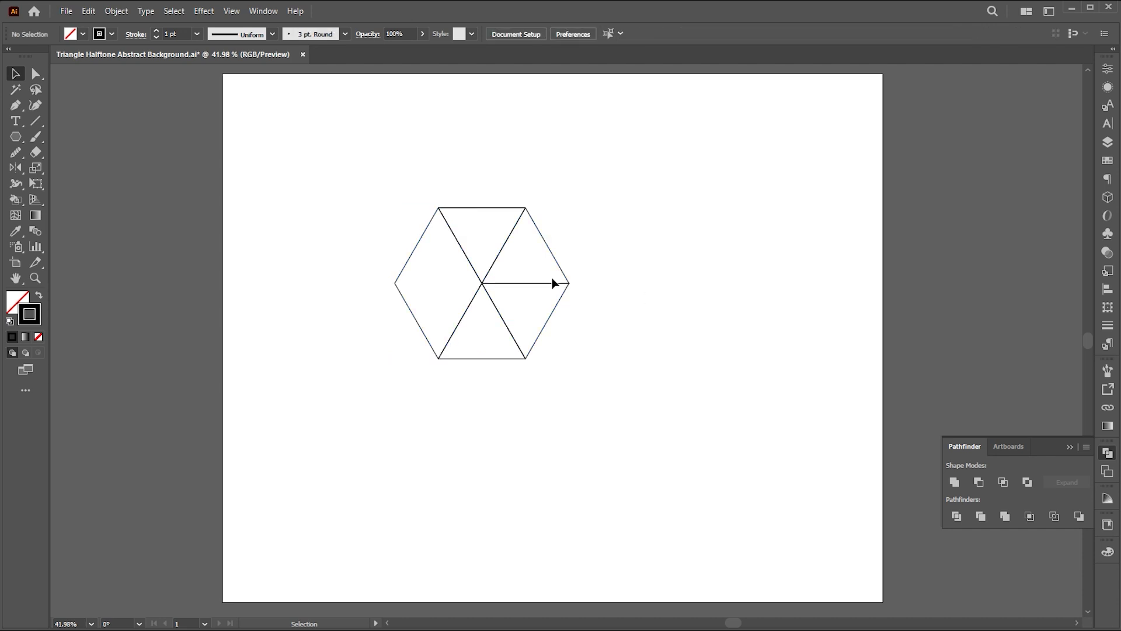
left_click_drag(418, 279, 418, 279)
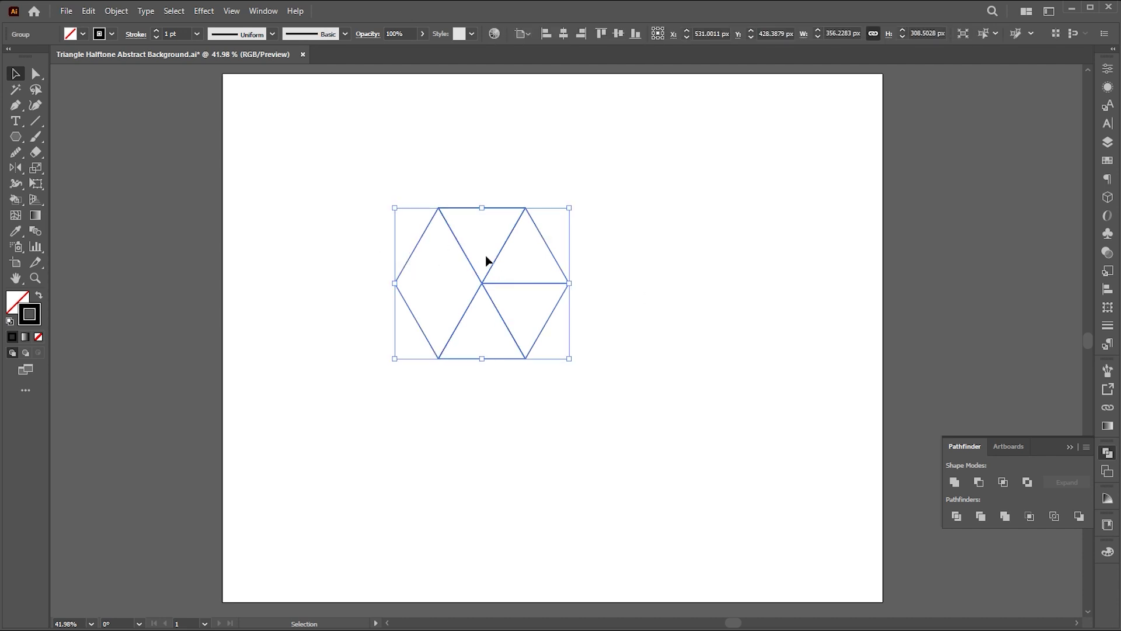
right_click(477, 273)
left_click(549, 442)
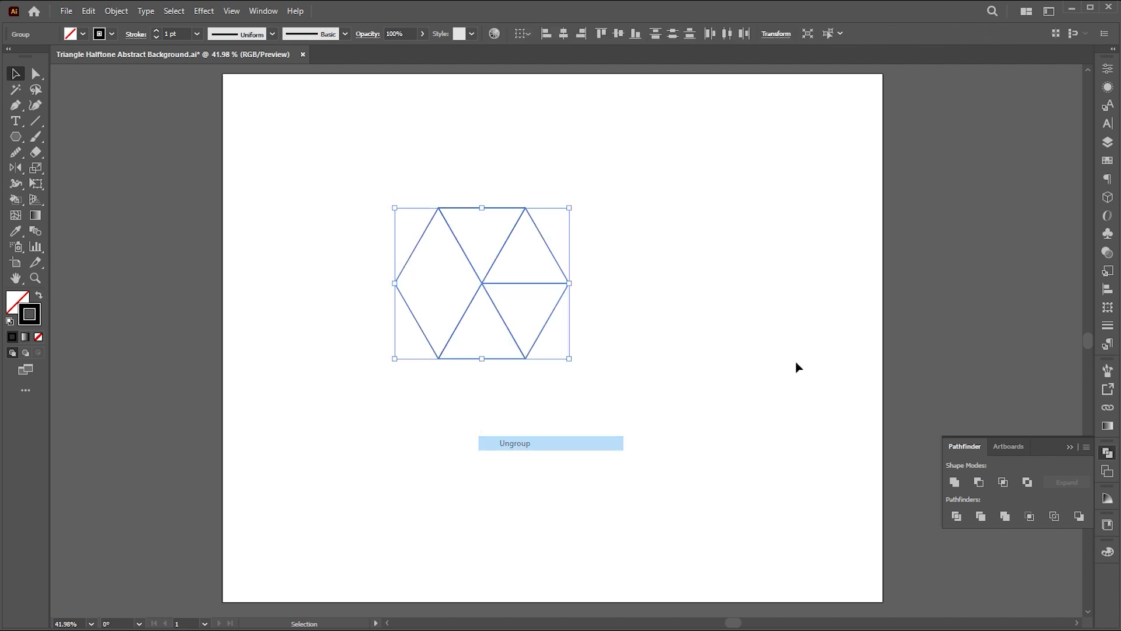
left_click(372, 244)
left_click(412, 251)
key("Delete")
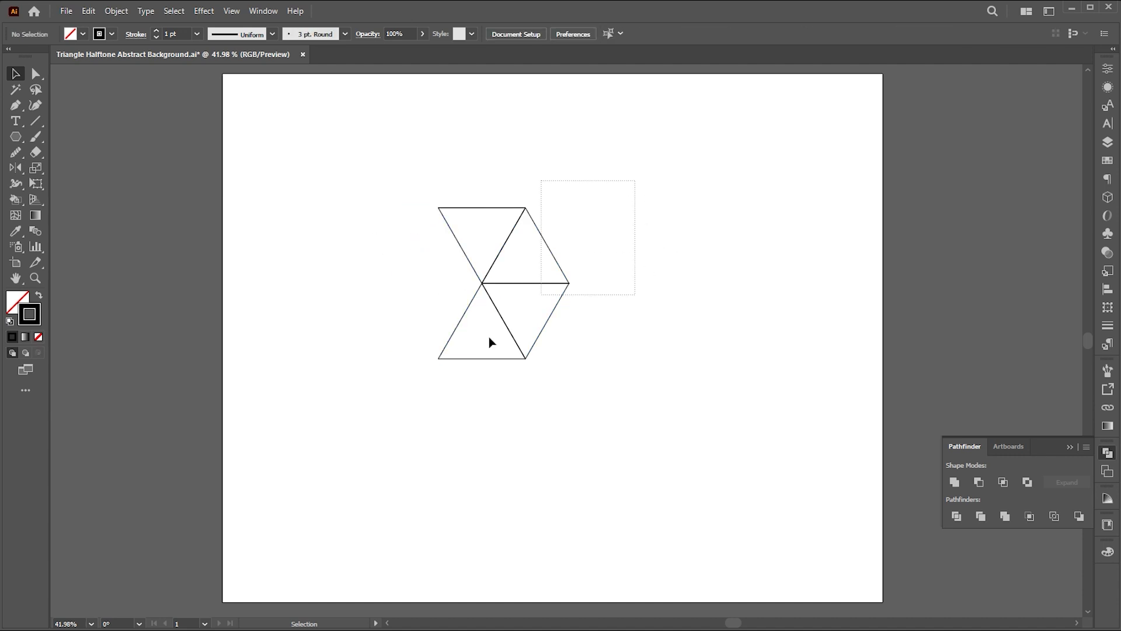
left_click_drag(490, 342, 440, 379)
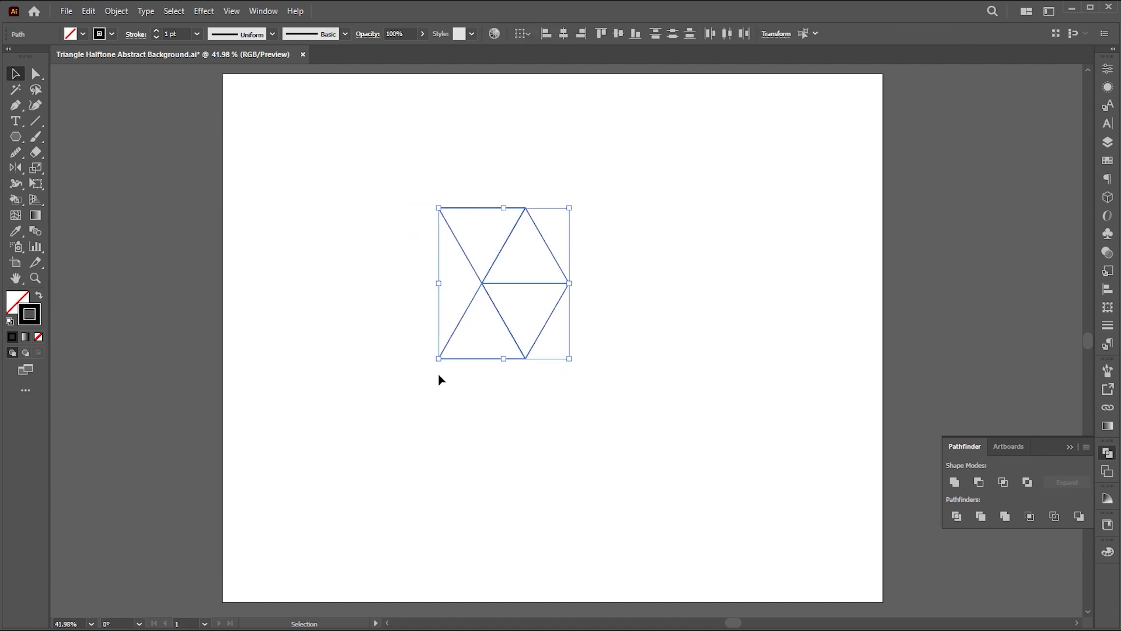
Fill the triangles black and set their stroke colour to white.
left_click(38, 297)
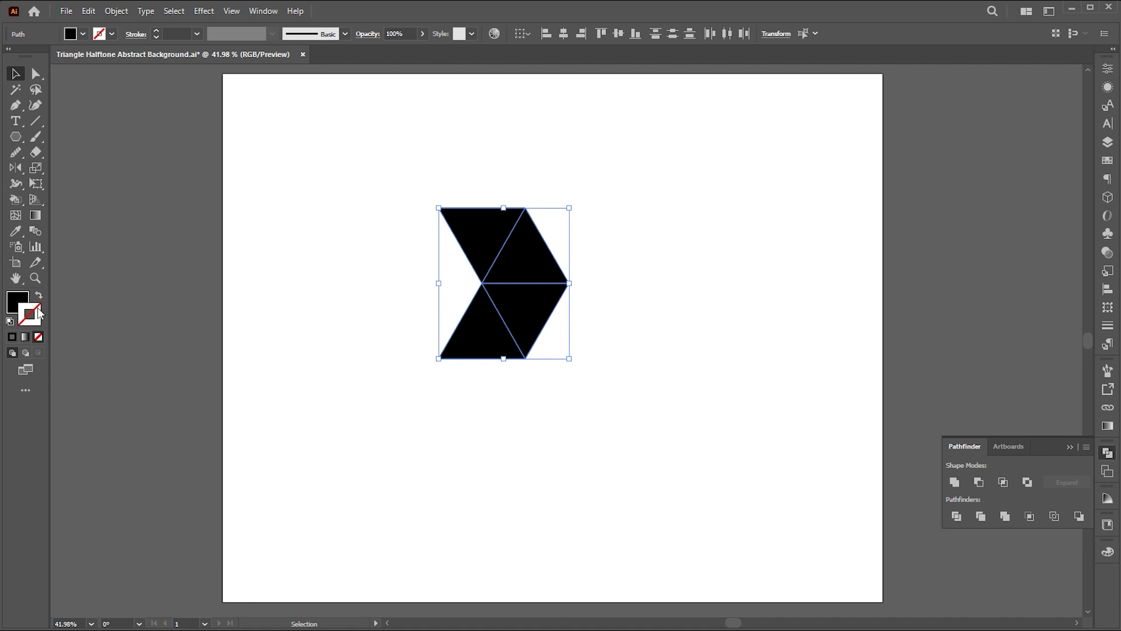
double_click(37, 315)
left_click_drag(532, 158, 406, 59)
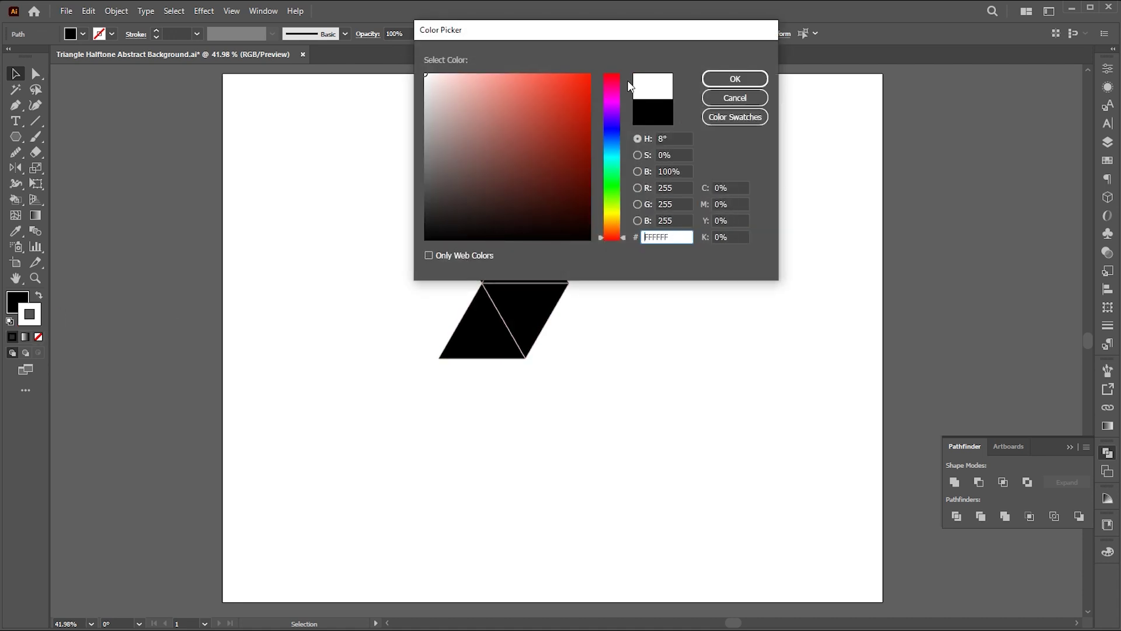
left_click(739, 80)
Make the white stroke 6 pt with Round Cap and Round Join.
left_click(176, 33)
scroll(176, 34, "up", 4)
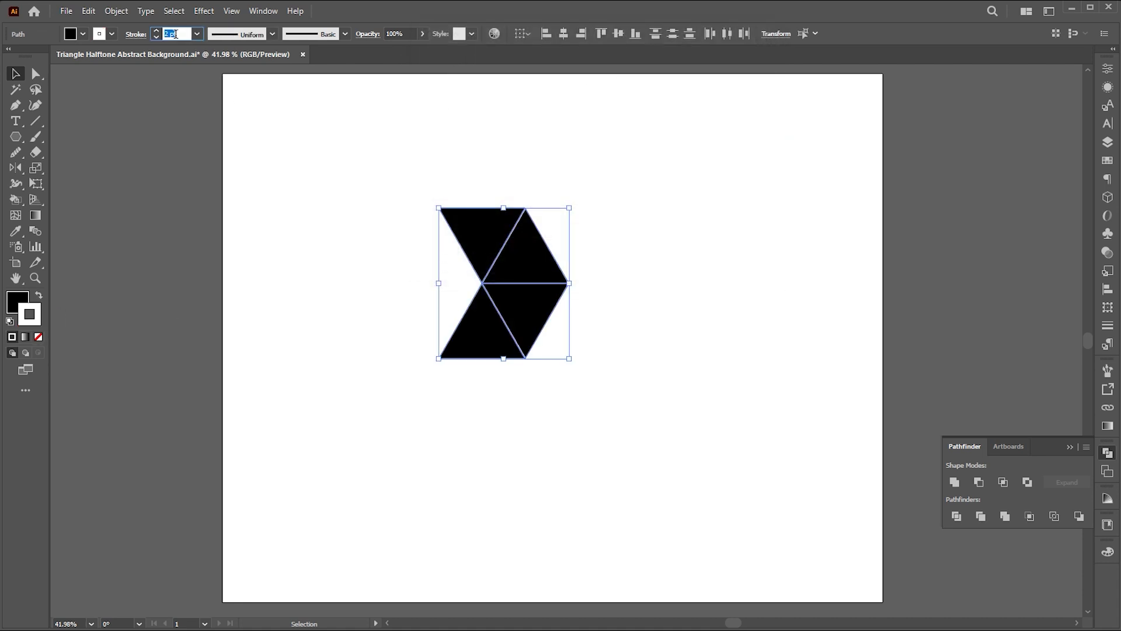
left_click(136, 33)
left_click(60, 67)
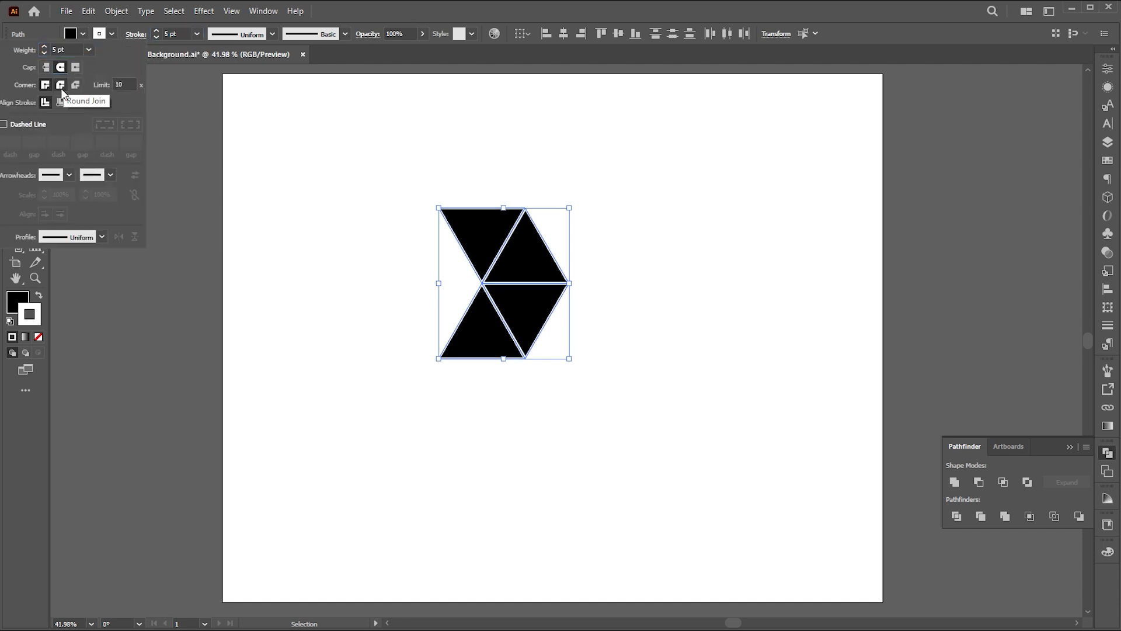
left_click(60, 84)
left_click(168, 34)
scroll(168, 34, "up", 1)
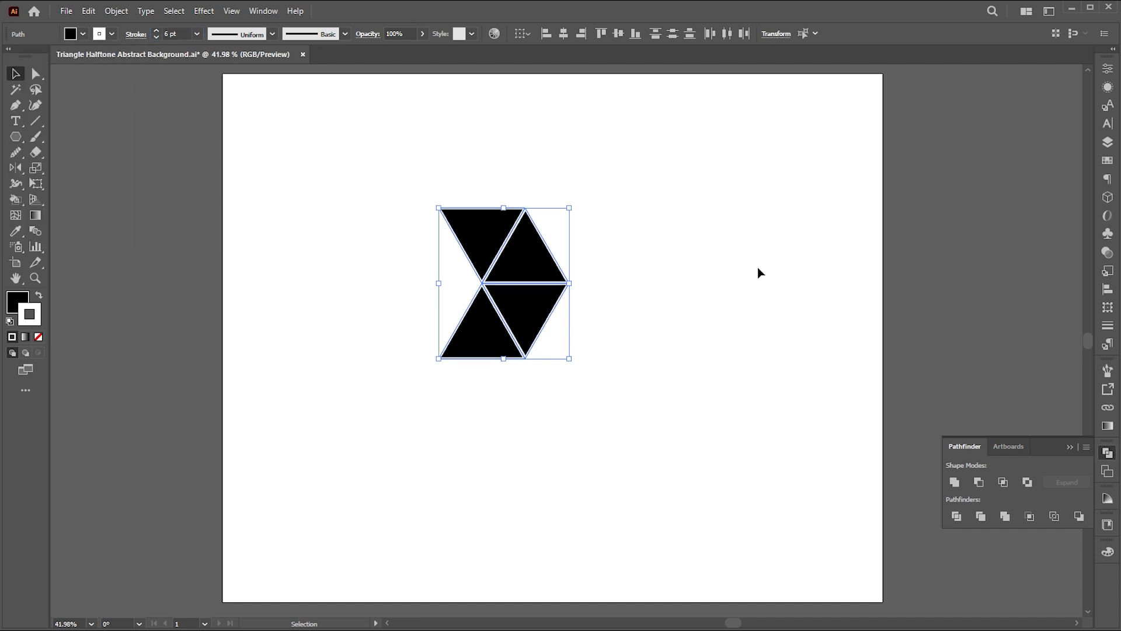
Move the four triangles to the artboard's bottom-left and shrink them to a small tile.
left_click(757, 267)
left_click_drag(684, 140, 407, 431)
left_click_drag(503, 340, 390, 478)
left_click_drag(458, 350, 250, 577)
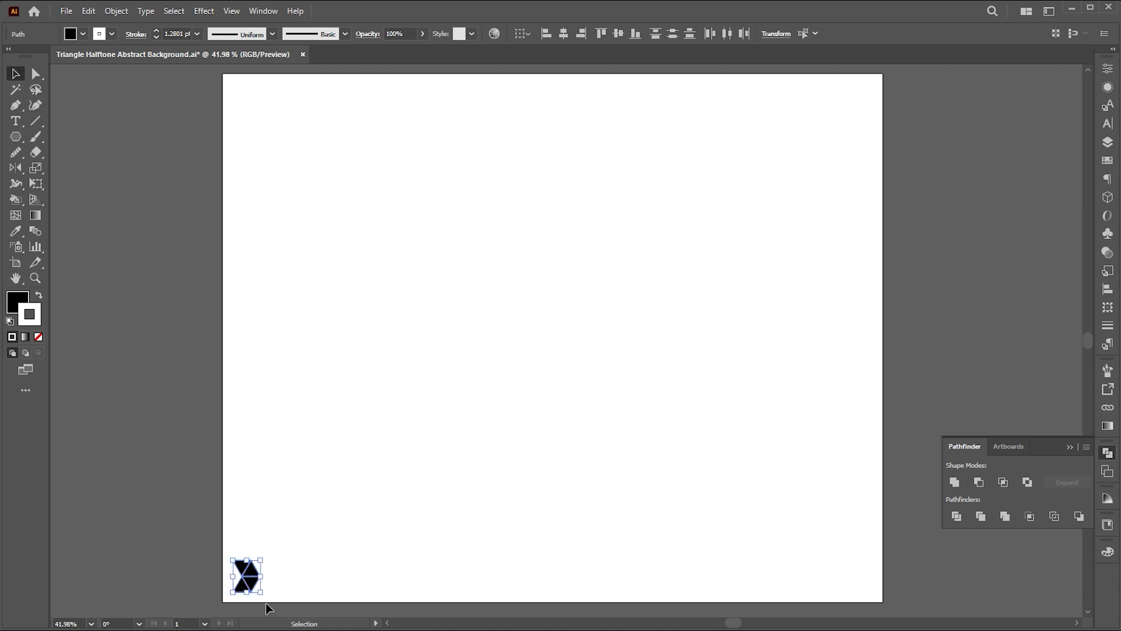
Set the triangles' stroke weight to 2 pt.
scroll(266, 603, "up", 8)
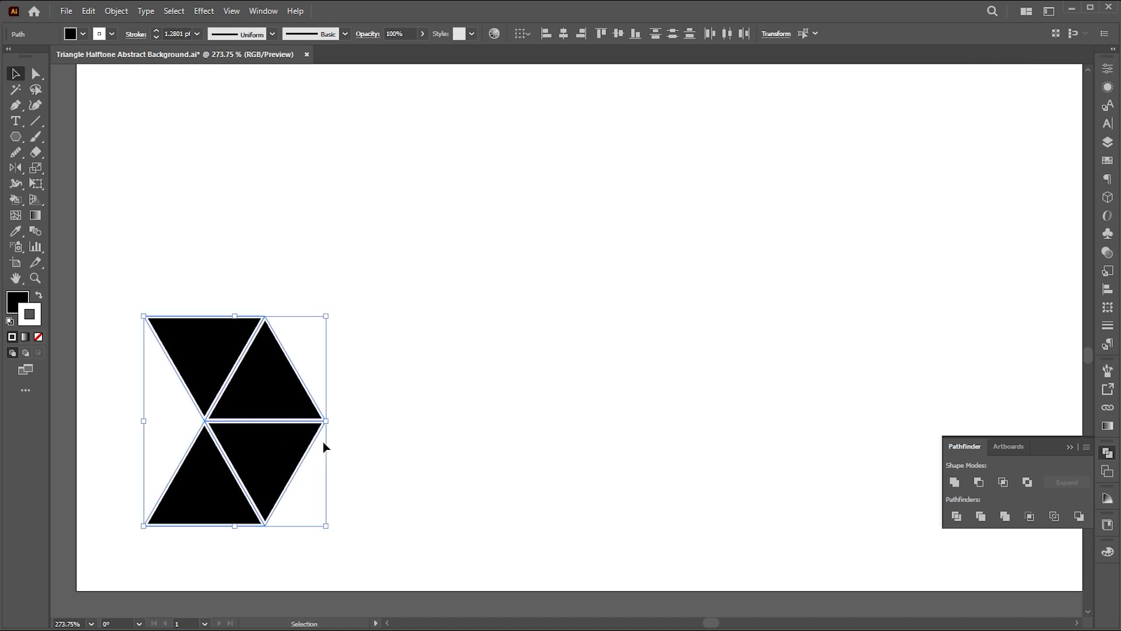
type("2")
key("Return")
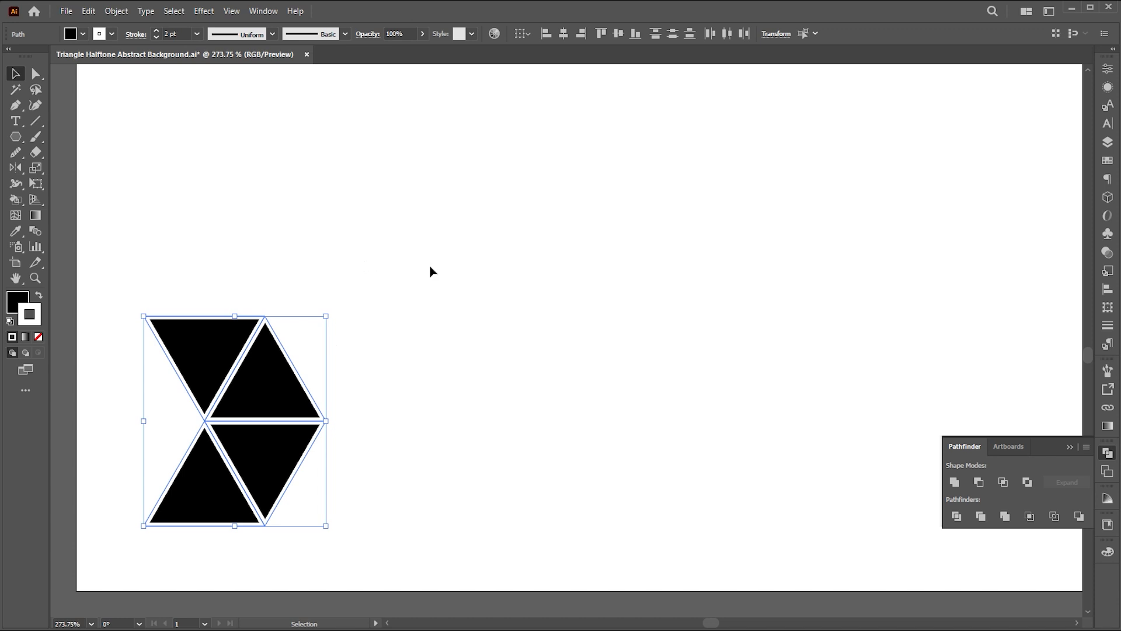
Copy the triangle group to the right and repeat with Ctrl+D across the bottom edge.
left_click_drag(421, 227, 128, 565)
left_click_drag(268, 458, 395, 459)
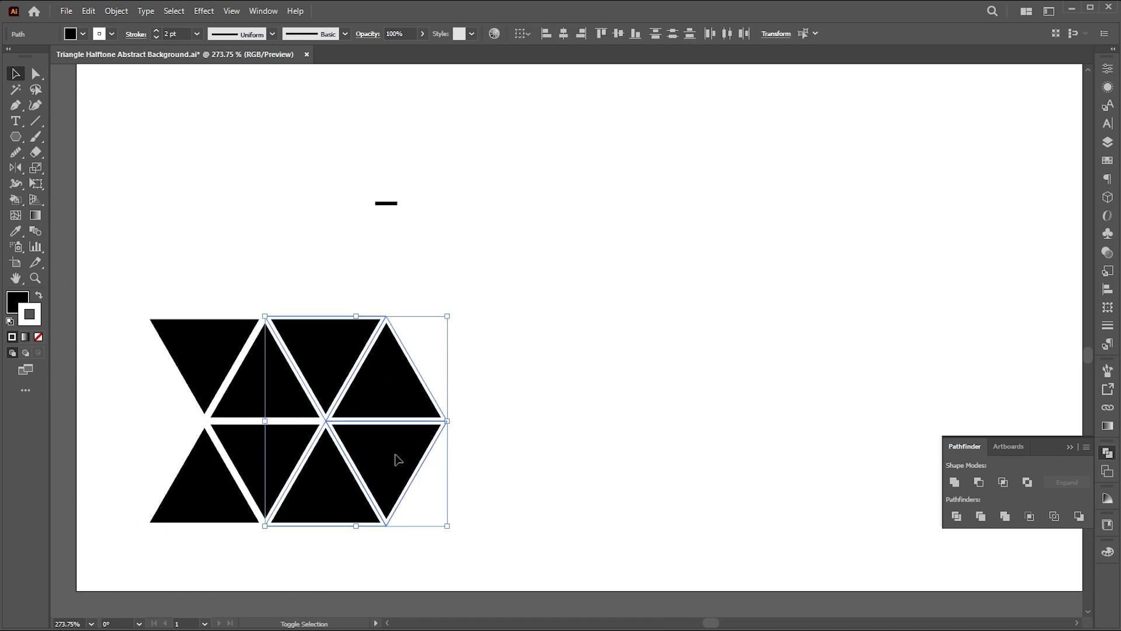
key("ctrl+d")
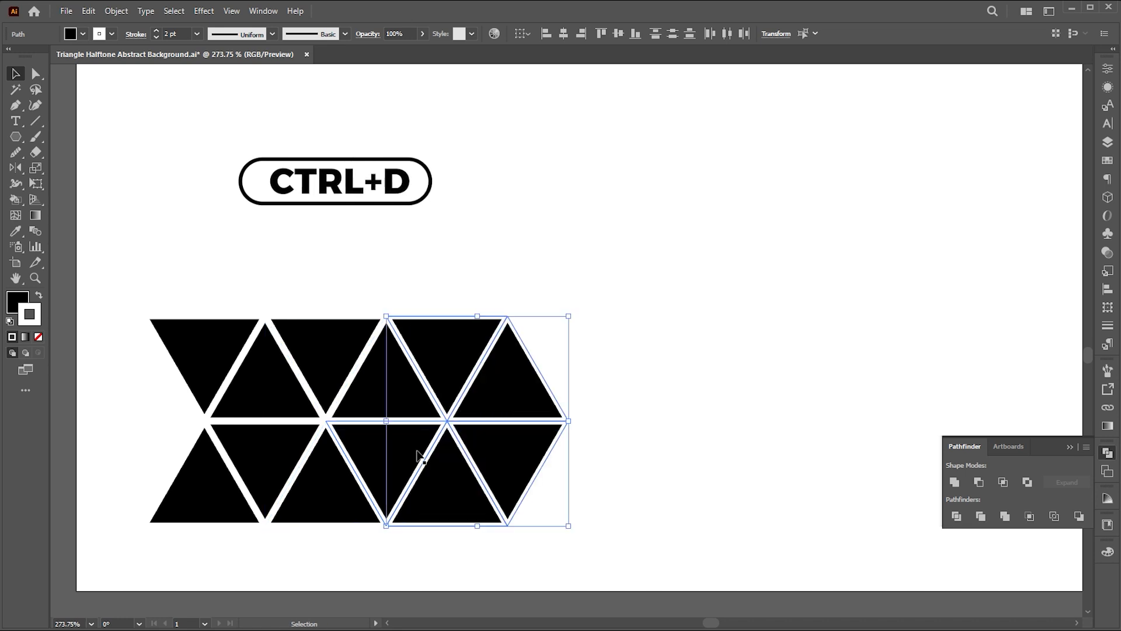
key("ctrl+0")
key("ctrl+d")
key("ctrl+d")
key("ctrl+d")
key("ctrl+d")
key("ctrl+d")
key("ctrl+d")
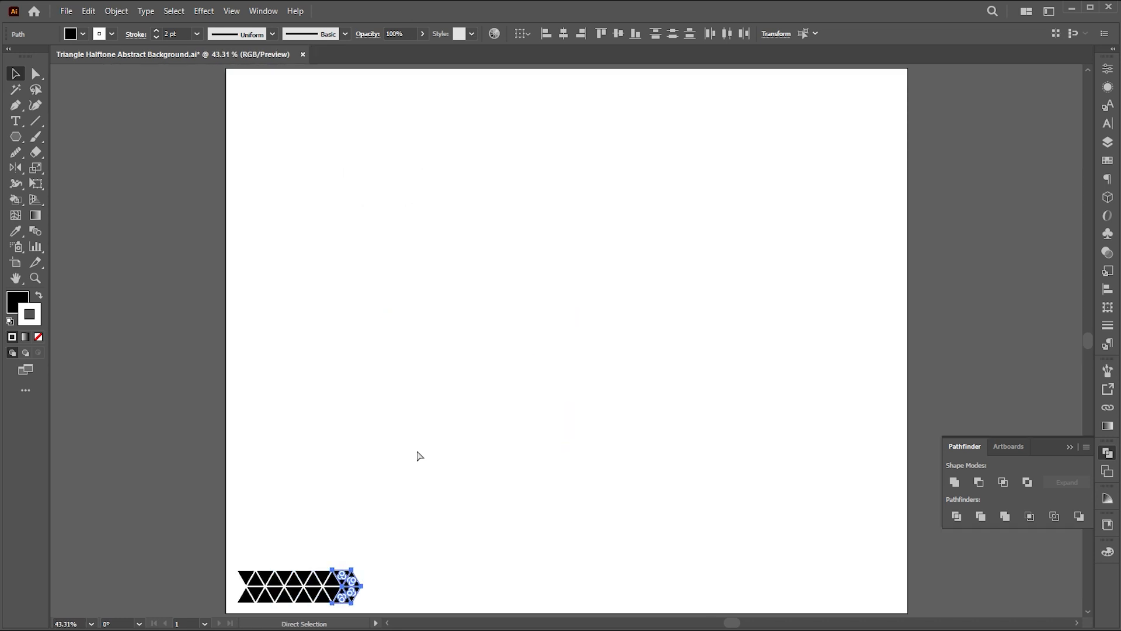
key("ctrl+d")
key("ctrl+d")
key("ctrl+d")
key("ctrl+d")
key("ctrl+d")
key("ctrl+d")
key("ctrl+d")
key("ctrl+d")
key("ctrl+d")
key("ctrl+d")
key("ctrl+d")
key("ctrl+d")
key("ctrl+d")
key("ctrl+d")
key("ctrl+d")
key("ctrl+d")
key("ctrl+d")
key("ctrl+d")
key("ctrl+d")
key("ctrl+d")
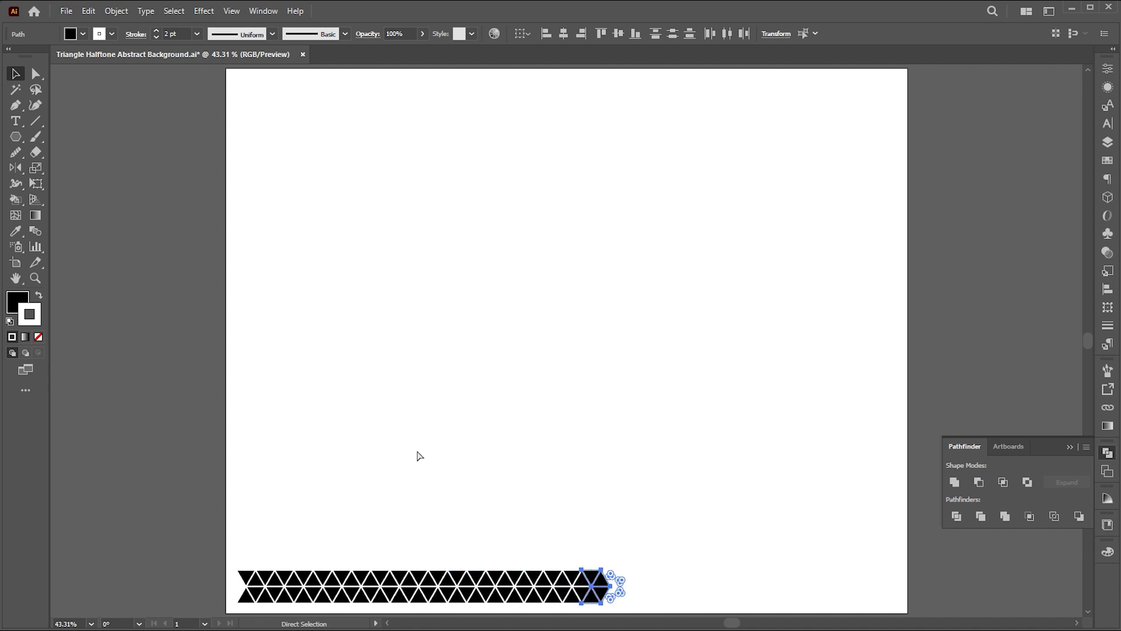
key("ctrl+d")
key("ctrl+d")
key("ctrl+d")
key("ctrl+d")
key("ctrl+d")
key("ctrl+d")
key("ctrl+d")
key("ctrl+d")
key("ctrl+d")
key("ctrl+d")
key("ctrl+d")
key("ctrl+d")
key("ctrl+d")
key("ctrl+d")
key("ctrl+d")
key("ctrl+d")
key("ctrl+d")
key("ctrl+d")
key("ctrl+d")
key("ctrl+d")
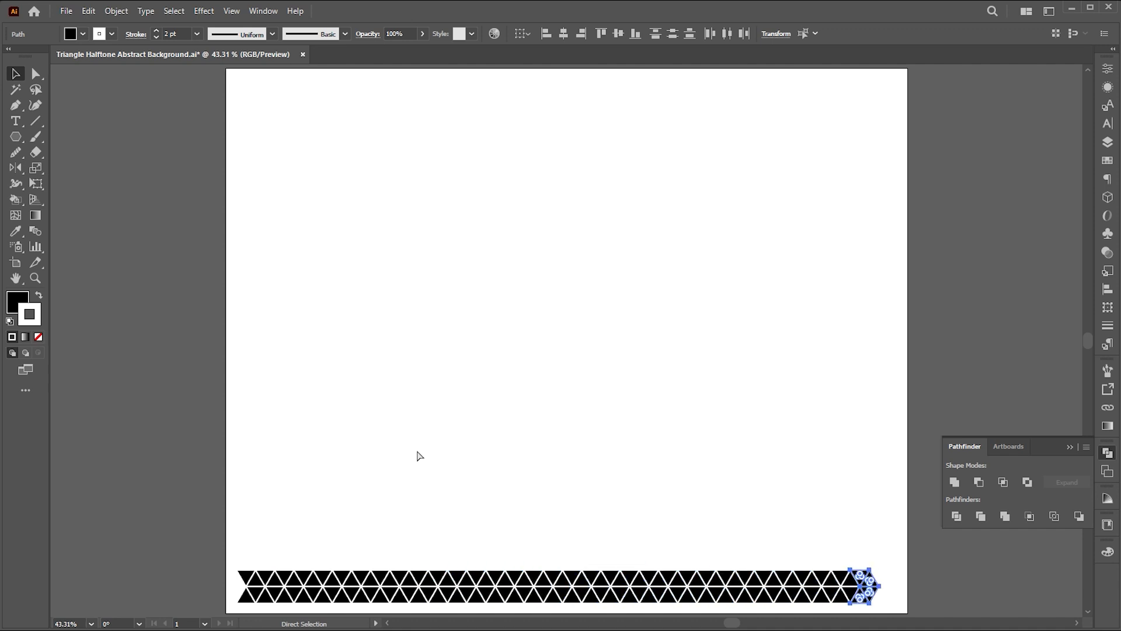
key("ctrl+d")
Select every triangle in the bottom strip and group them into one object.
left_click(899, 542)
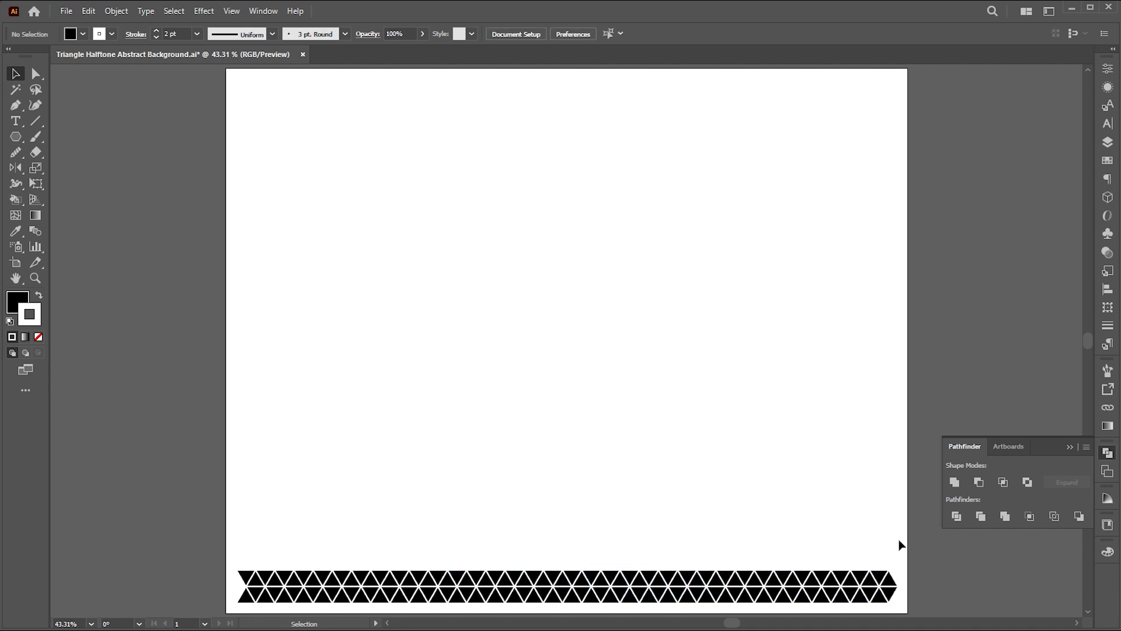
left_click_drag(905, 544, 231, 609)
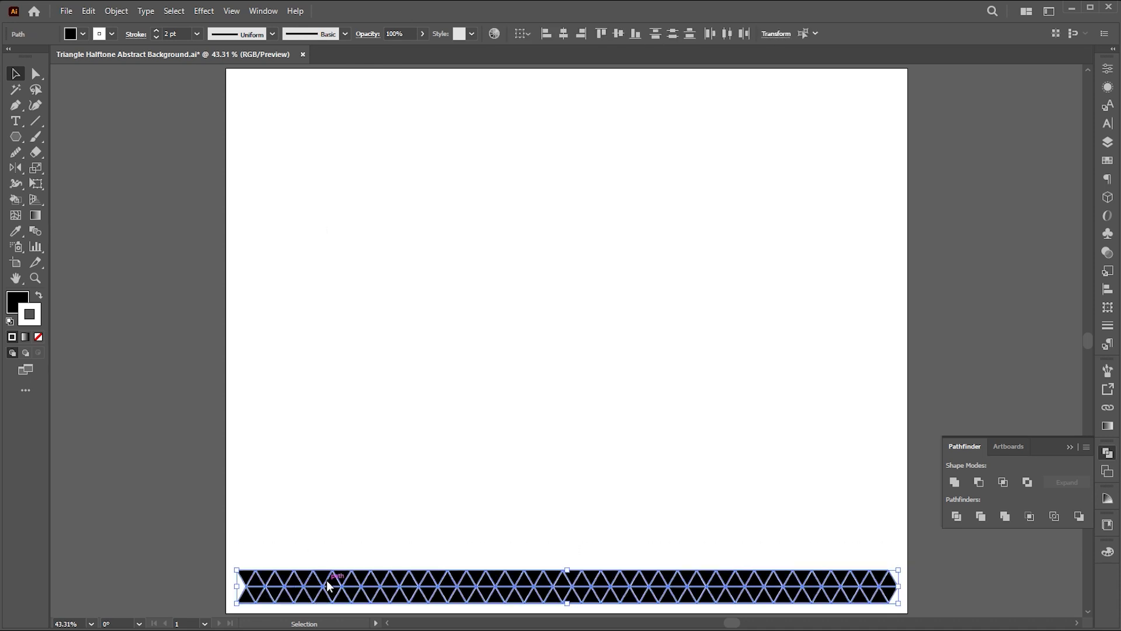
right_click(327, 586)
left_click(368, 370)
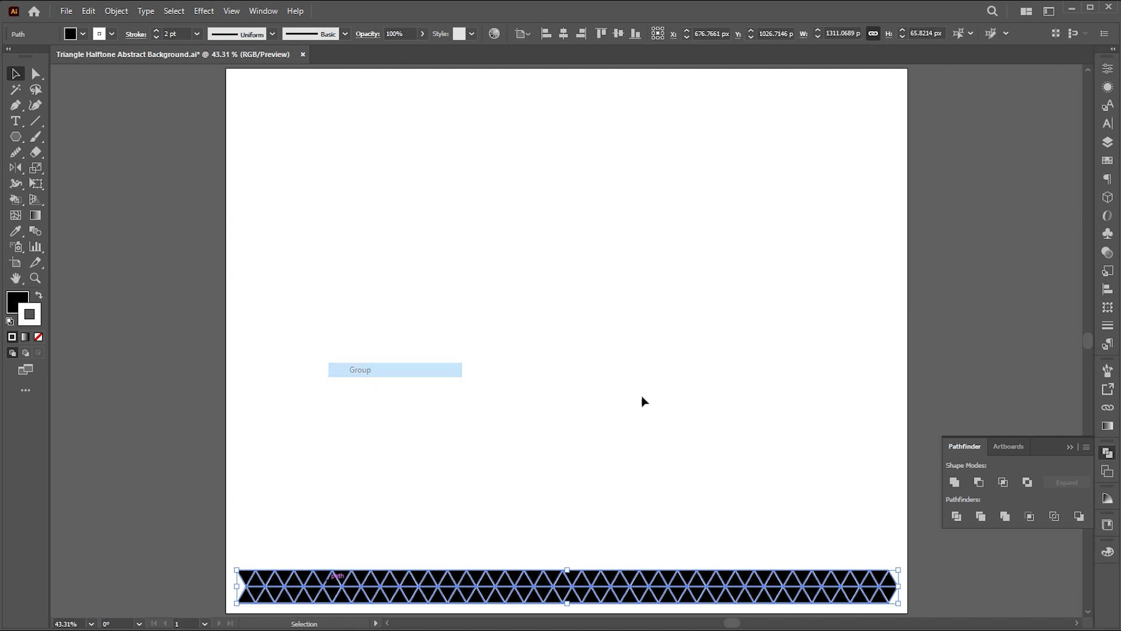
Place a copy of the grouped strip along the artboard's top edge.
left_click(646, 397)
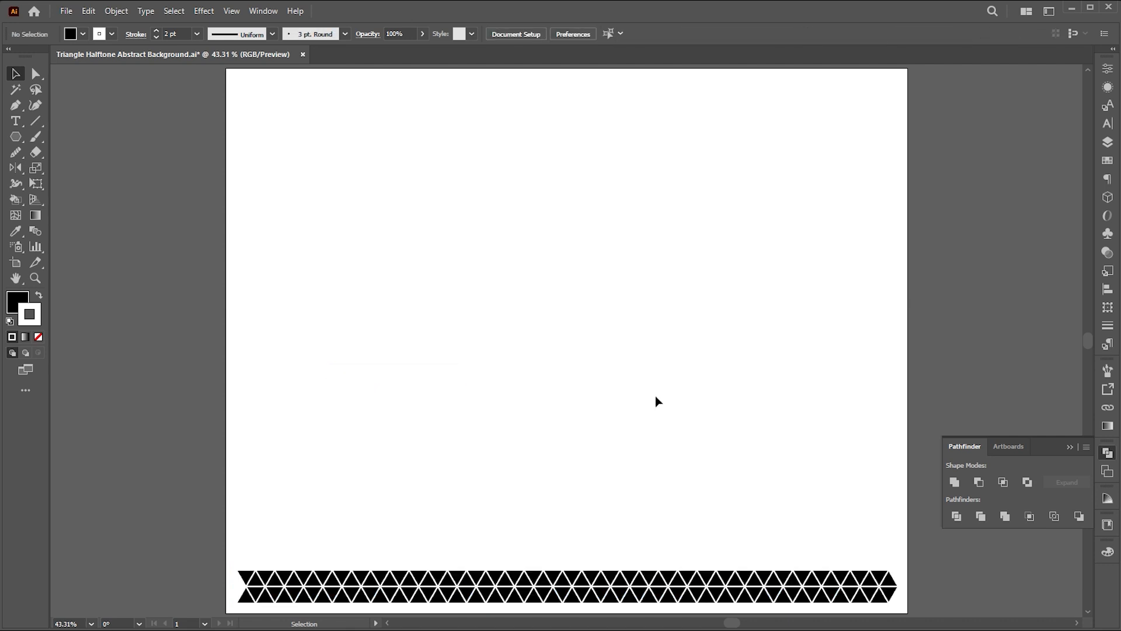
left_click(847, 584)
scroll(753, 546, "down", 1)
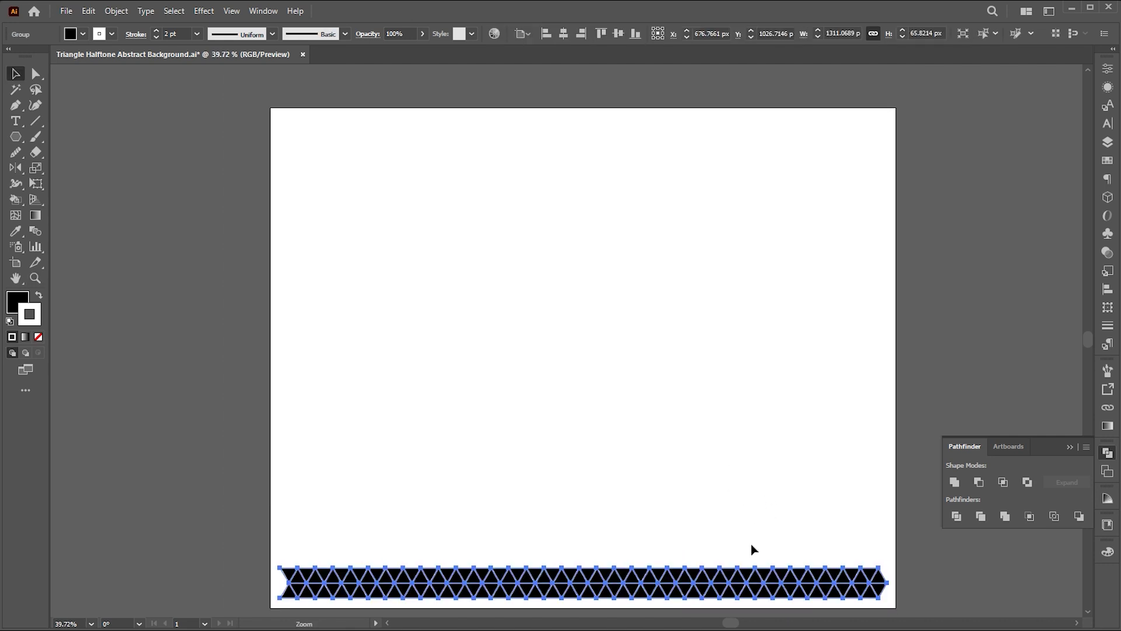
left_click_drag(763, 594, 681, 139)
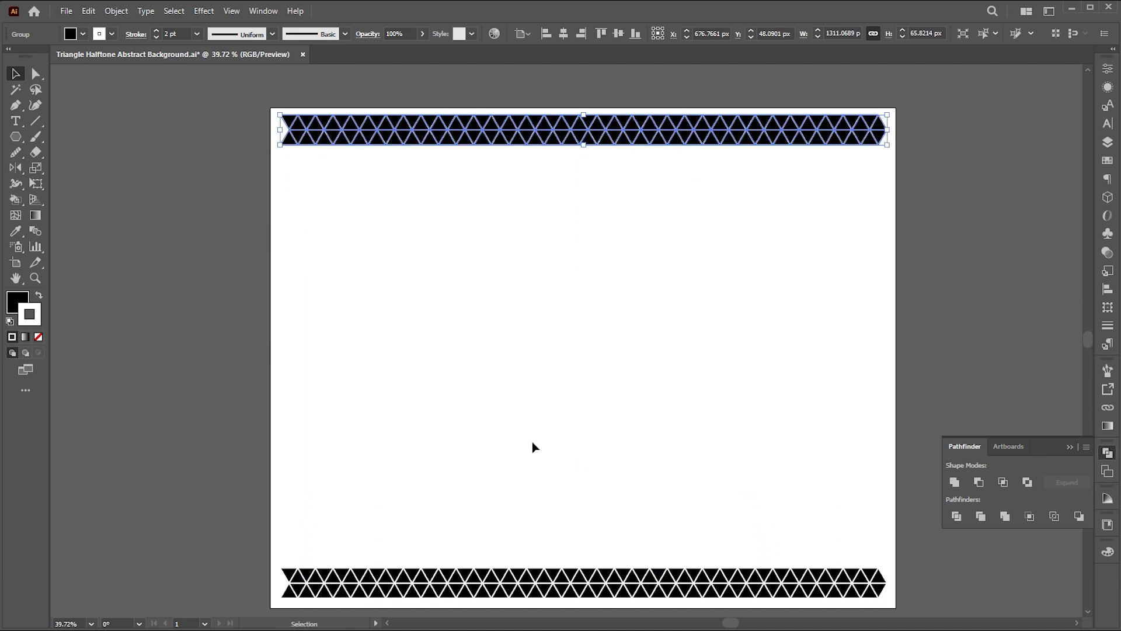
Select both strips and make a blend between them.
left_click(447, 584, "shift")
left_click(114, 11)
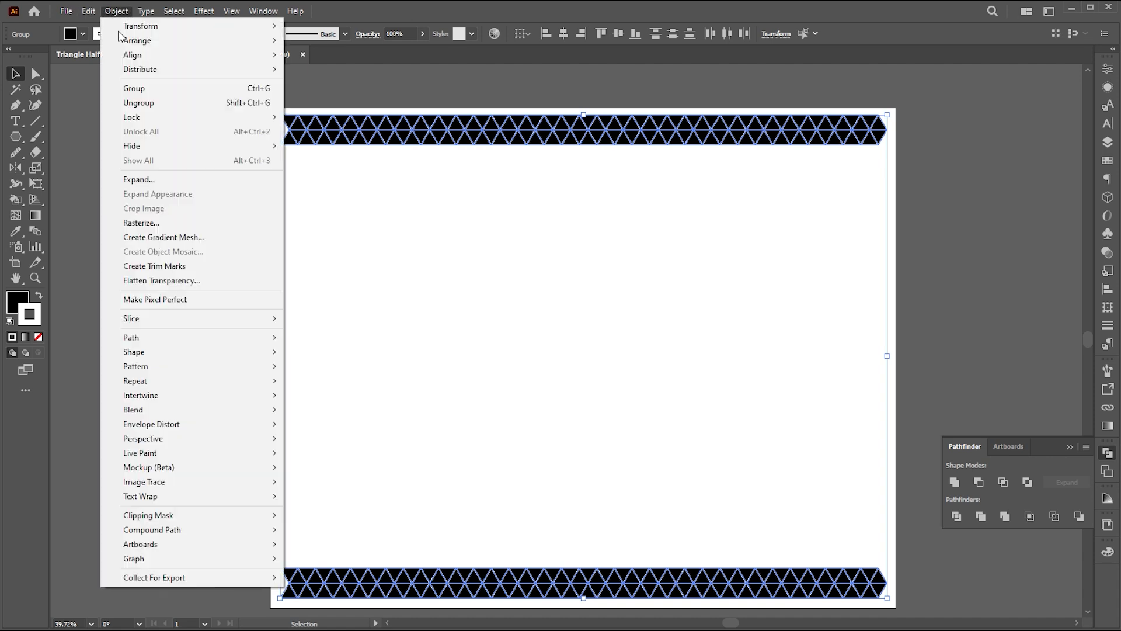
mouse_move(150, 415)
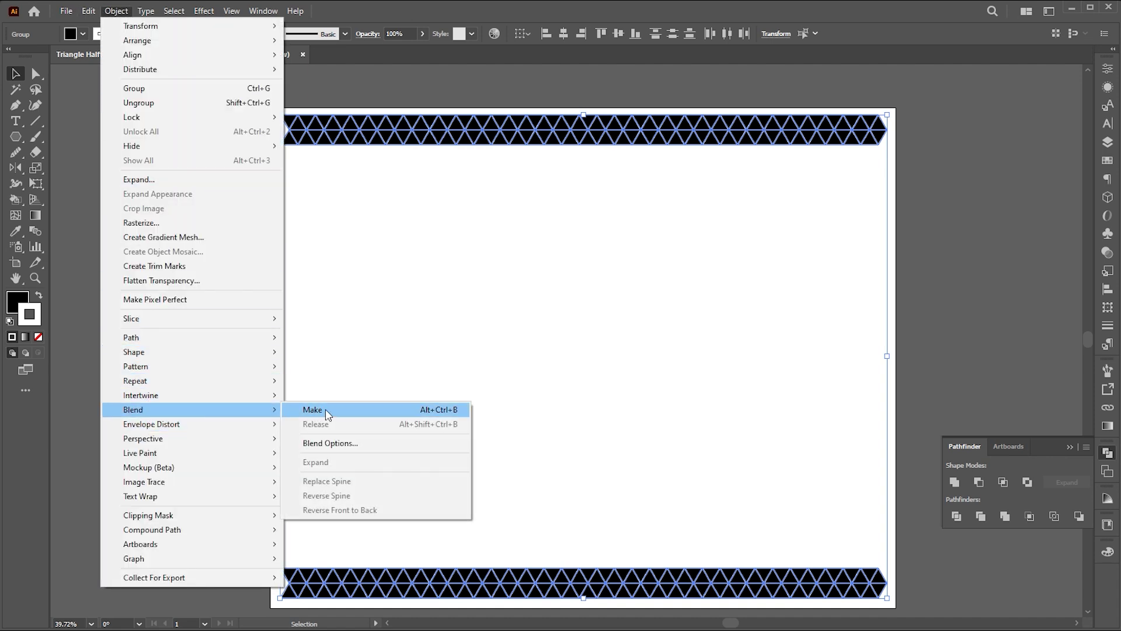
left_click(316, 410)
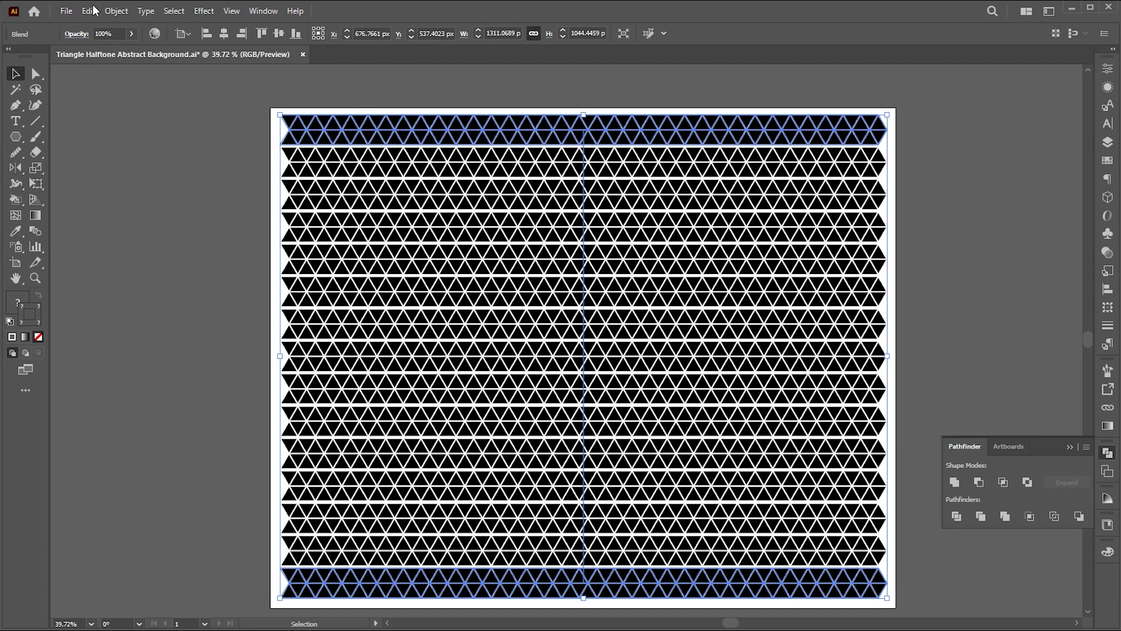
Set the blend spacing to Specified Steps with 14 steps.
left_click(114, 11)
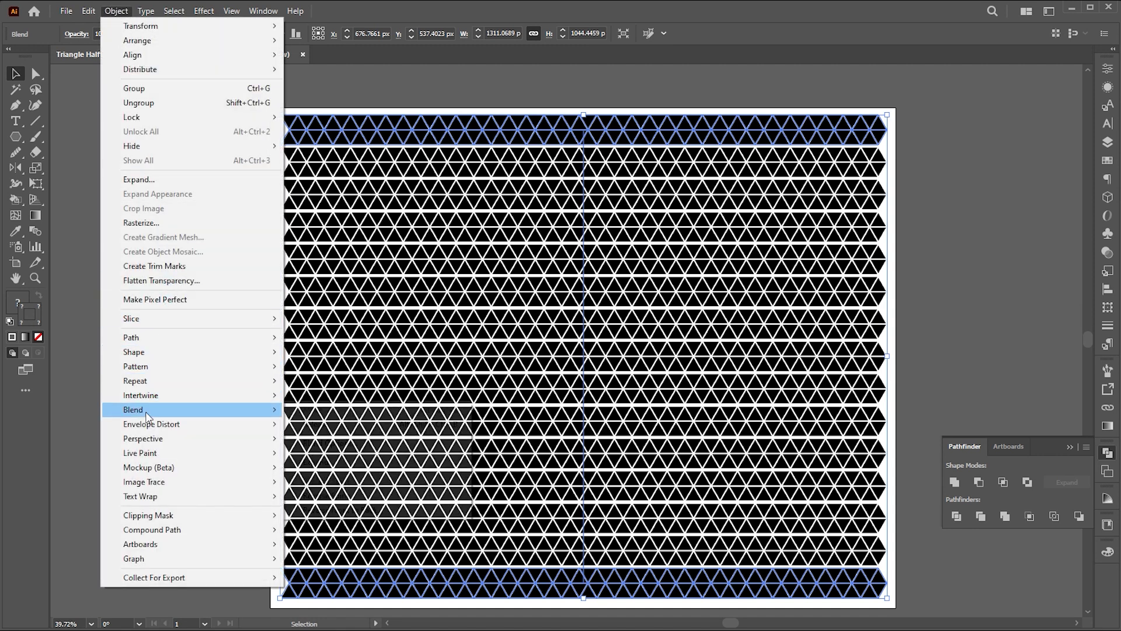
mouse_move(153, 409)
left_click(342, 442)
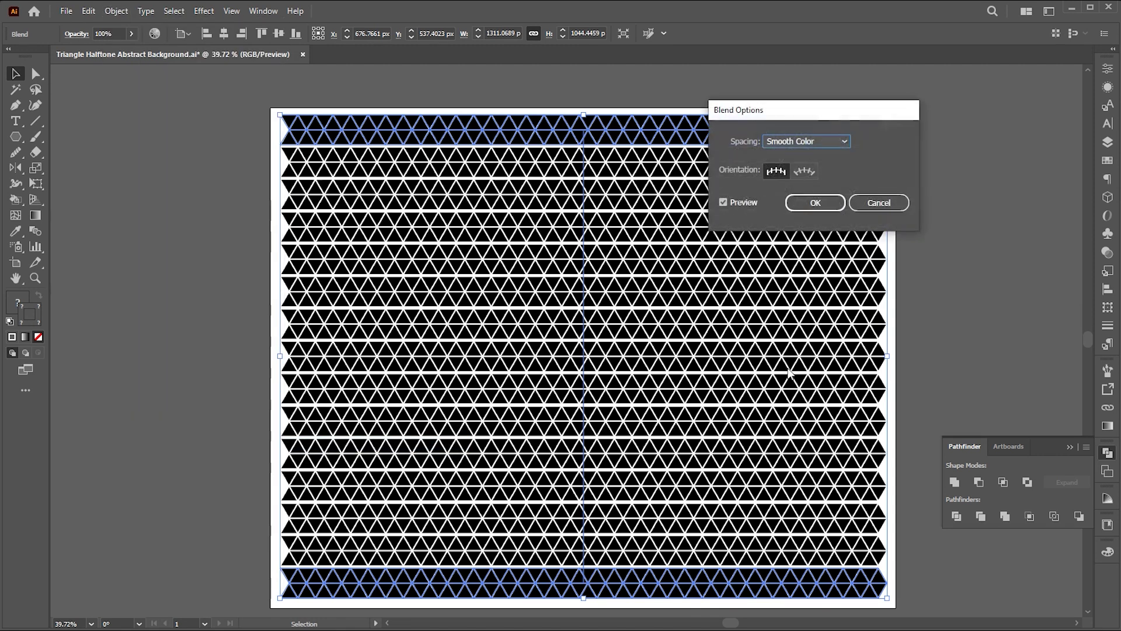
left_click(808, 142)
left_click(799, 158)
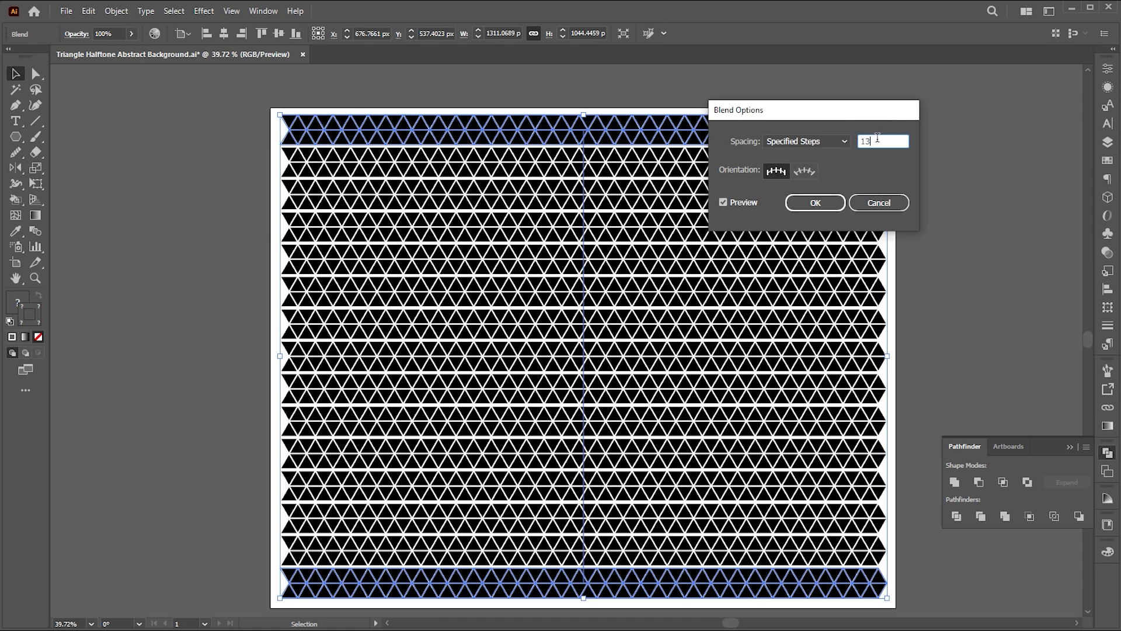
key("Up")
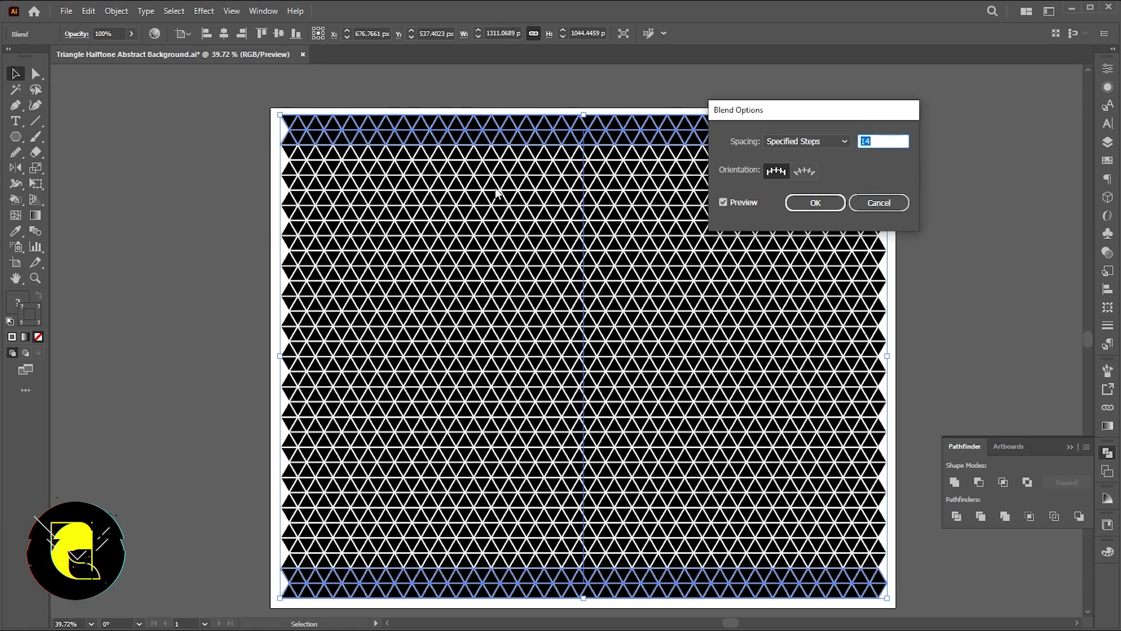
left_click(831, 202)
Zoom in to inspect the triangle rows and select the blend object.
key("z")
scroll(887, 208, "up", 5)
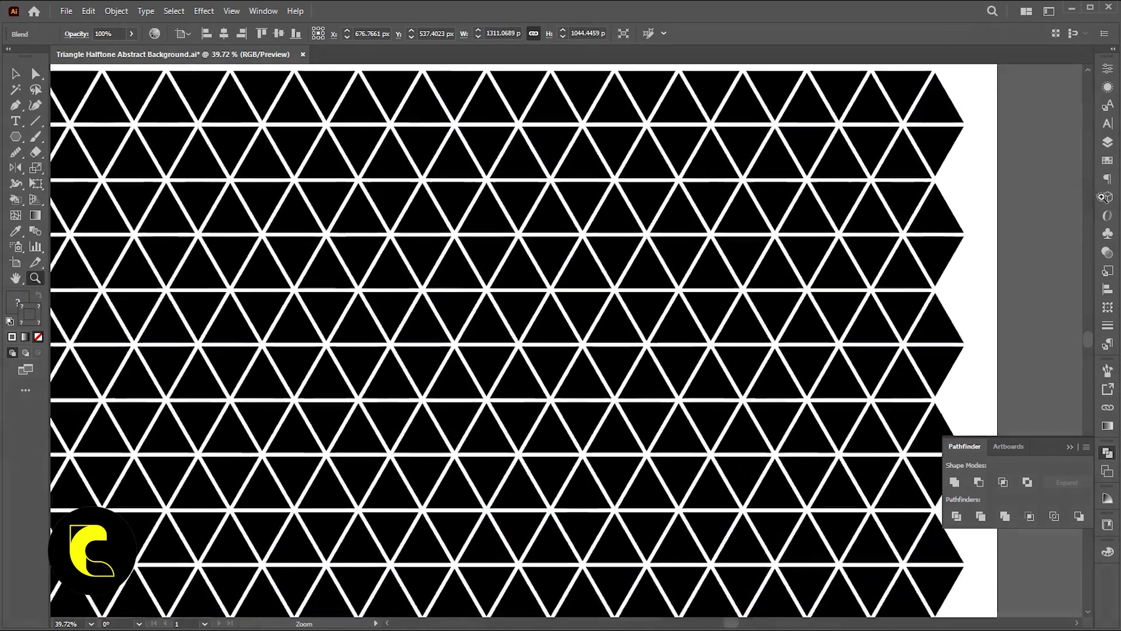
scroll(887, 207, "down", 5)
scroll(888, 207, "down", 2)
key("v")
left_click(844, 204)
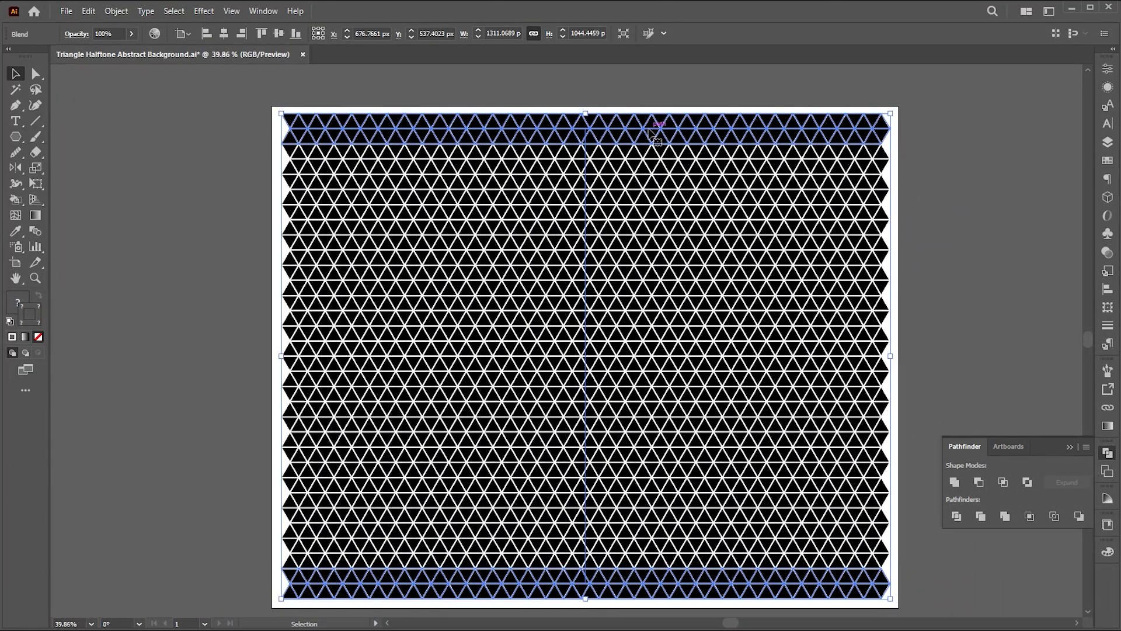
right_click(650, 130)
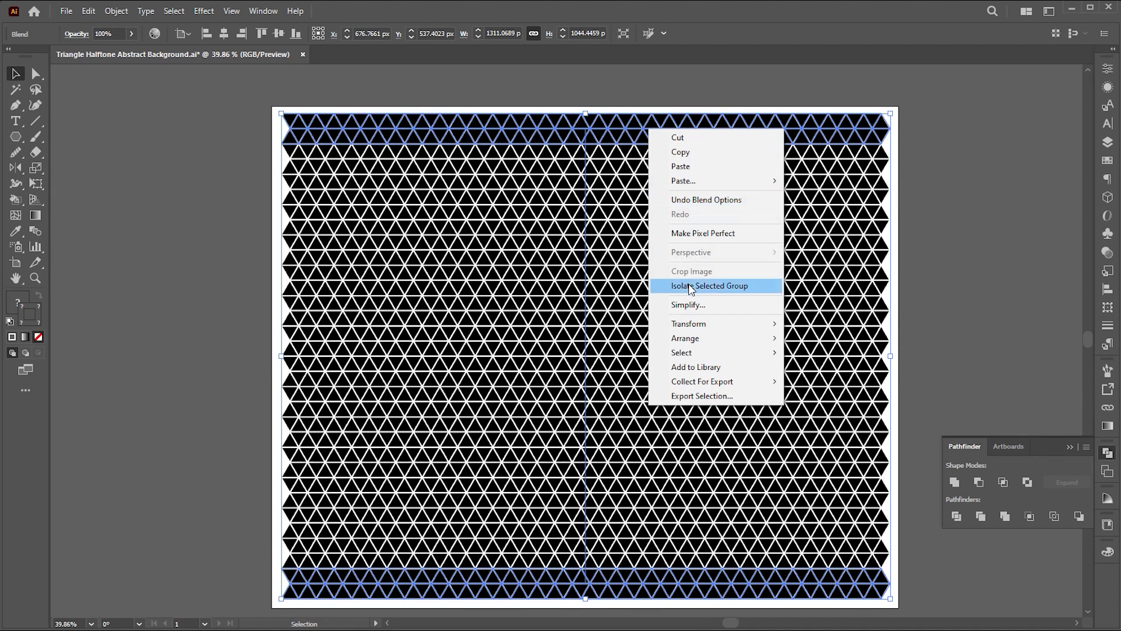
Isolate the blend and raise the top strip's stroke weight from 10 pt to 18 pt.
left_click(691, 285)
left_click(673, 126)
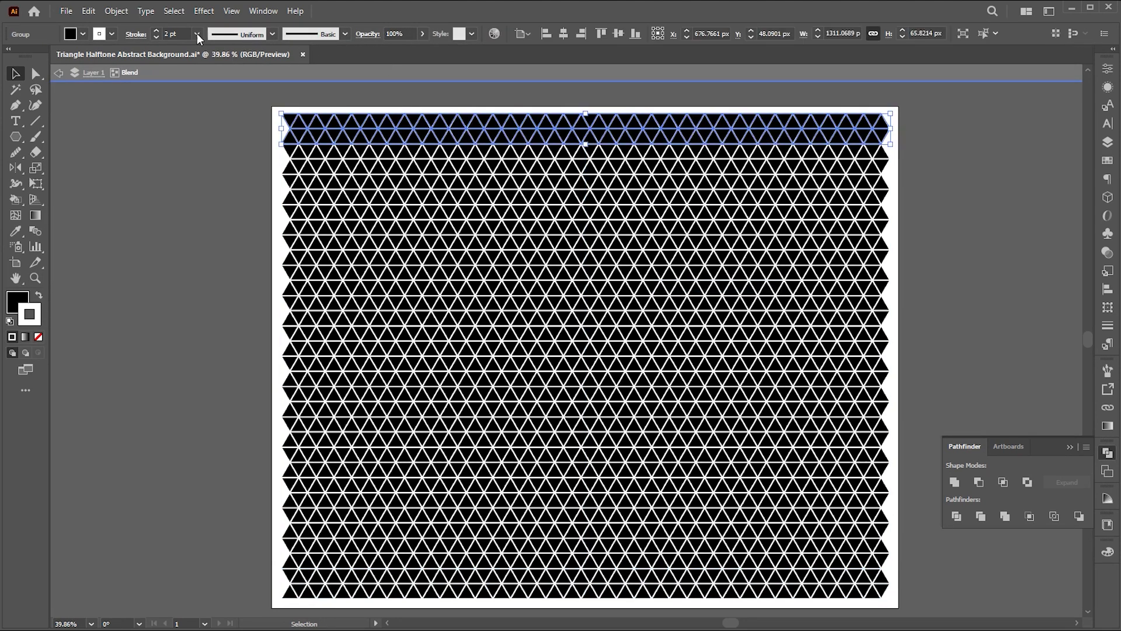
type("10")
key("Return")
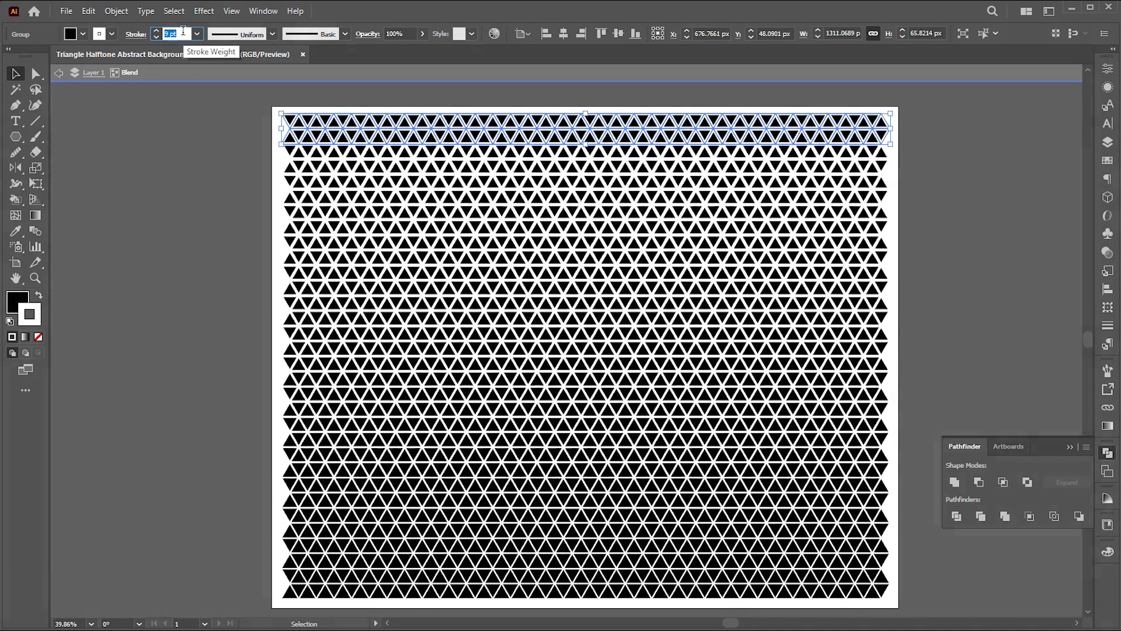
key("Up")
key("Up")
key("Up")
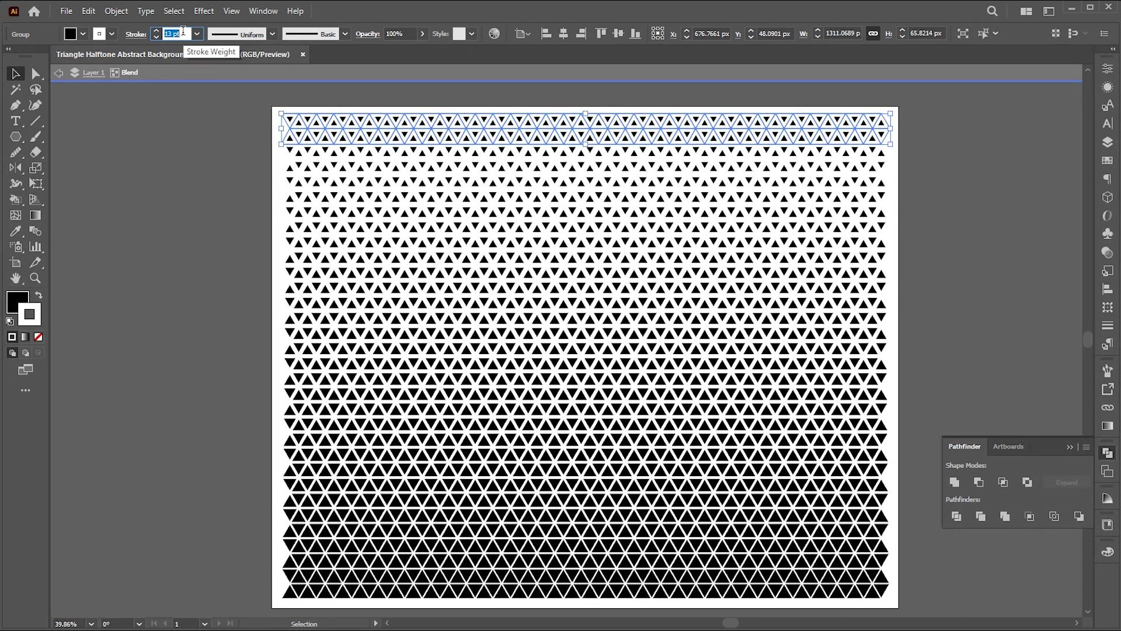
key("Up")
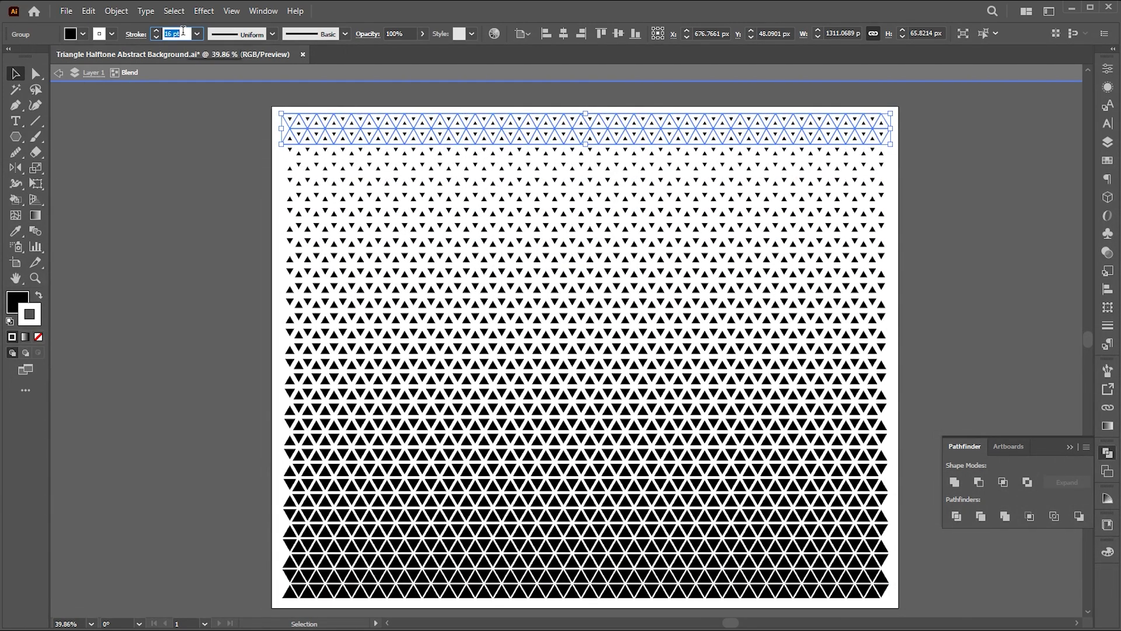
key("Up")
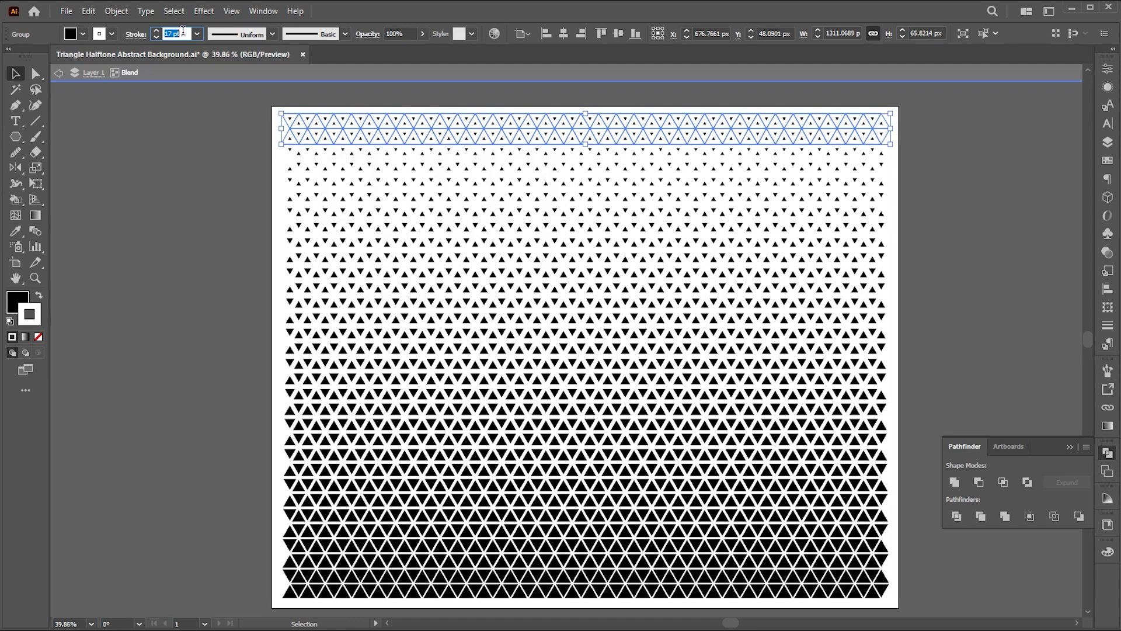
key("Up")
left_click(183, 195)
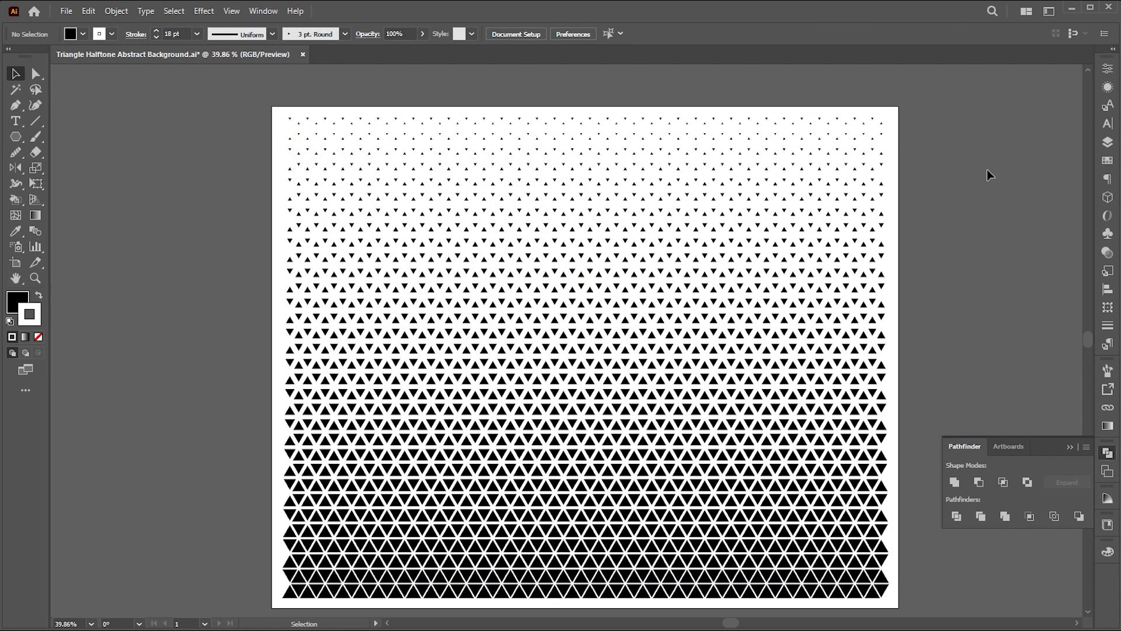
left_click(693, 233)
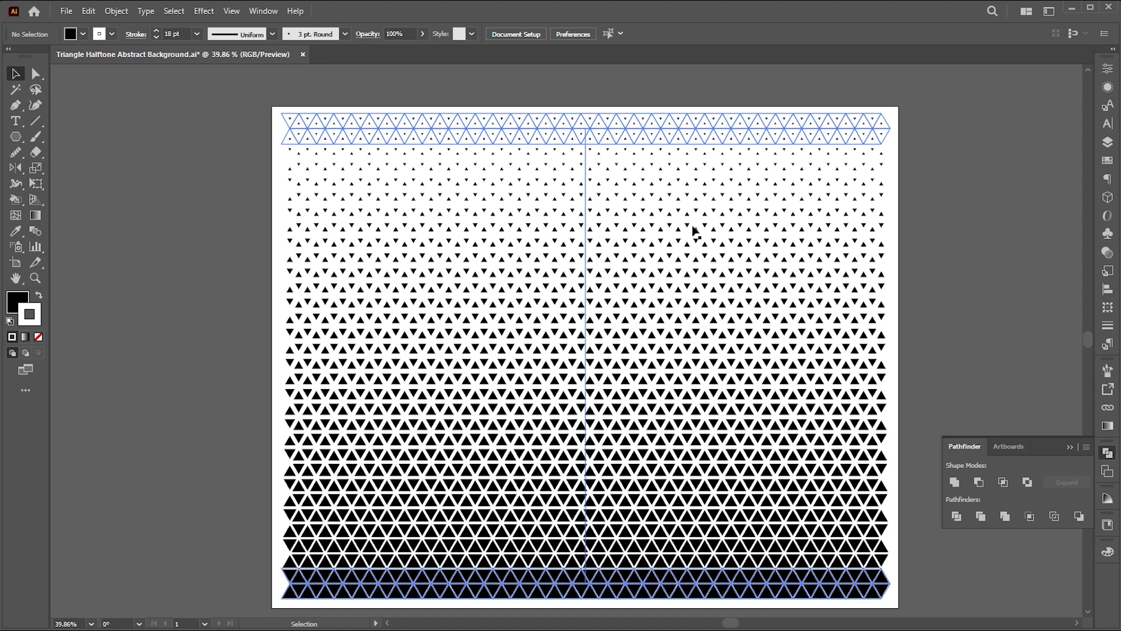
Expand the triangle blend into an ordinary group.
left_click(122, 15)
left_click(154, 175)
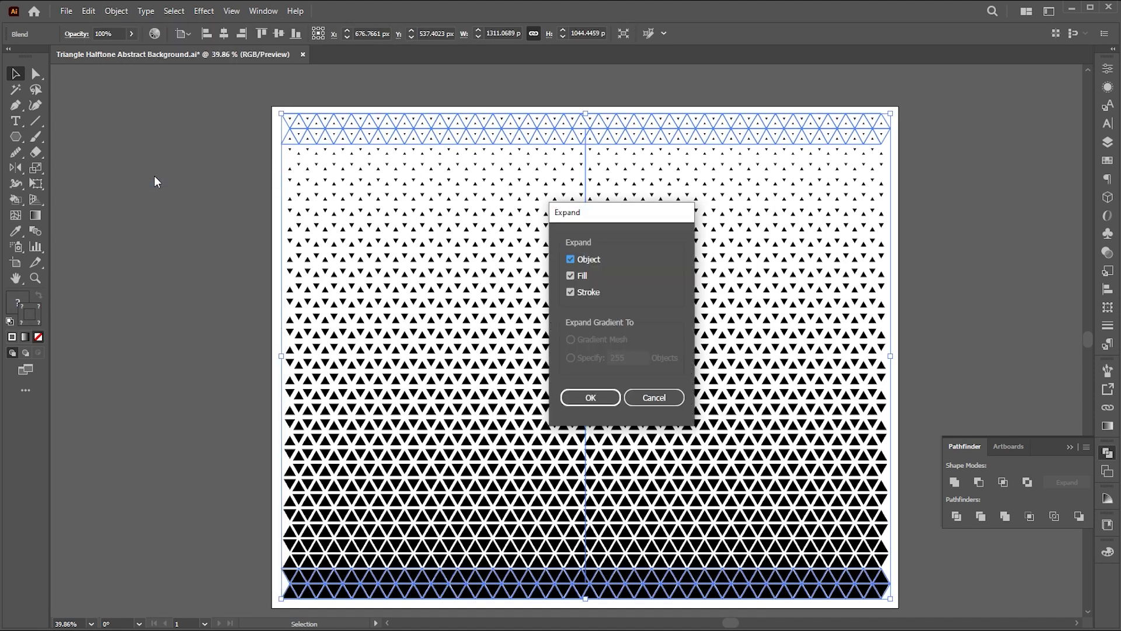
key("Return")
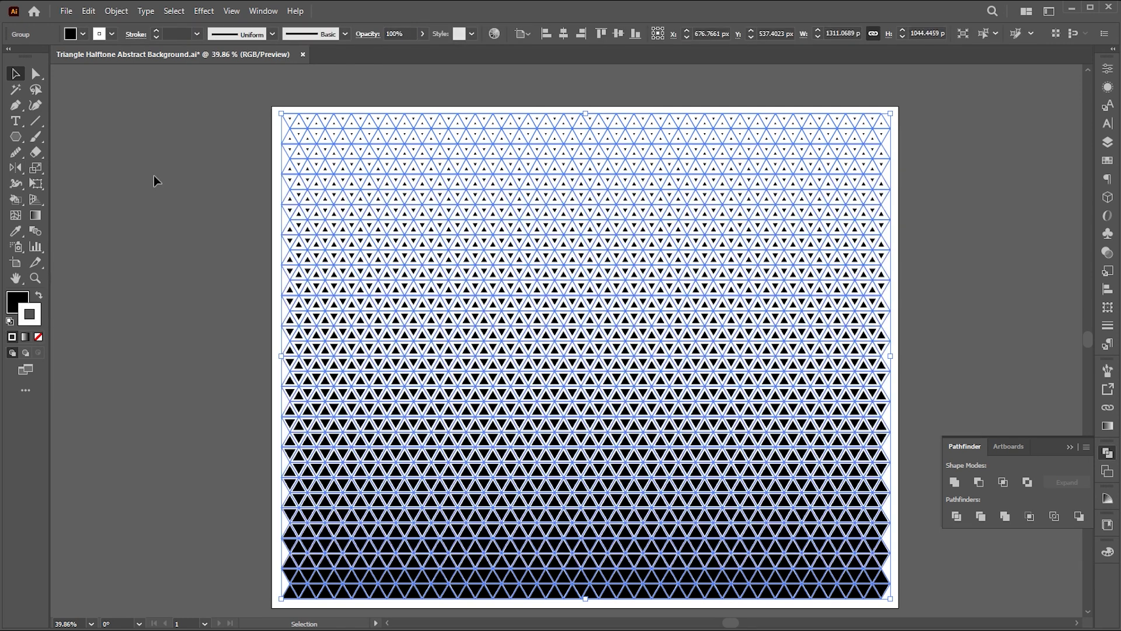
Expand the group's fills and strokes into outlined shapes.
left_click(121, 15)
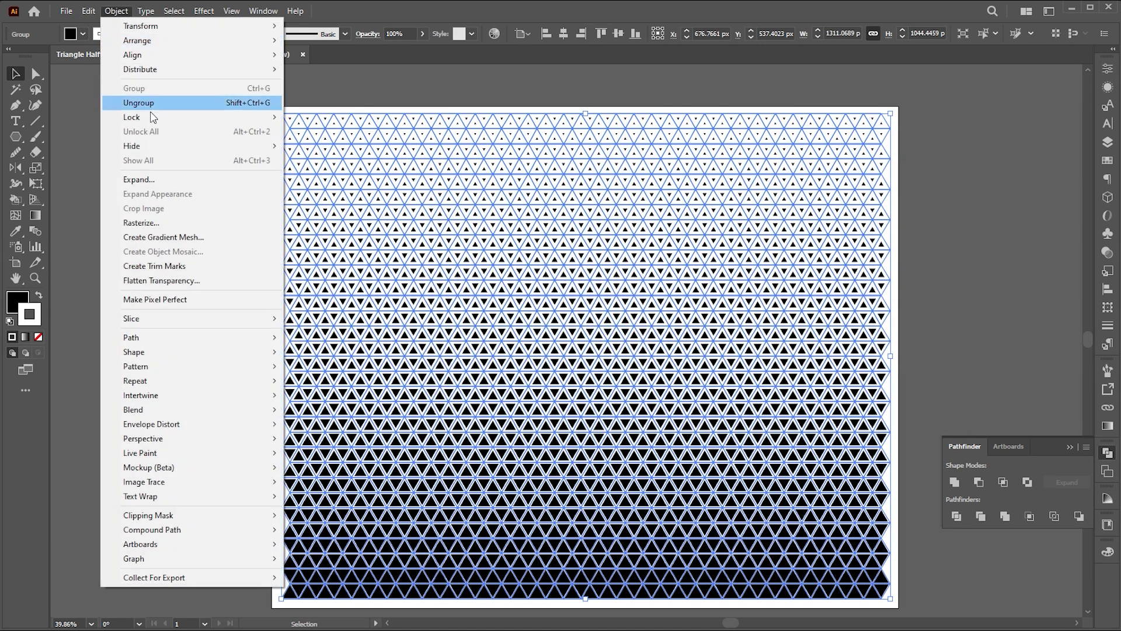
left_click(154, 177)
left_click(601, 397)
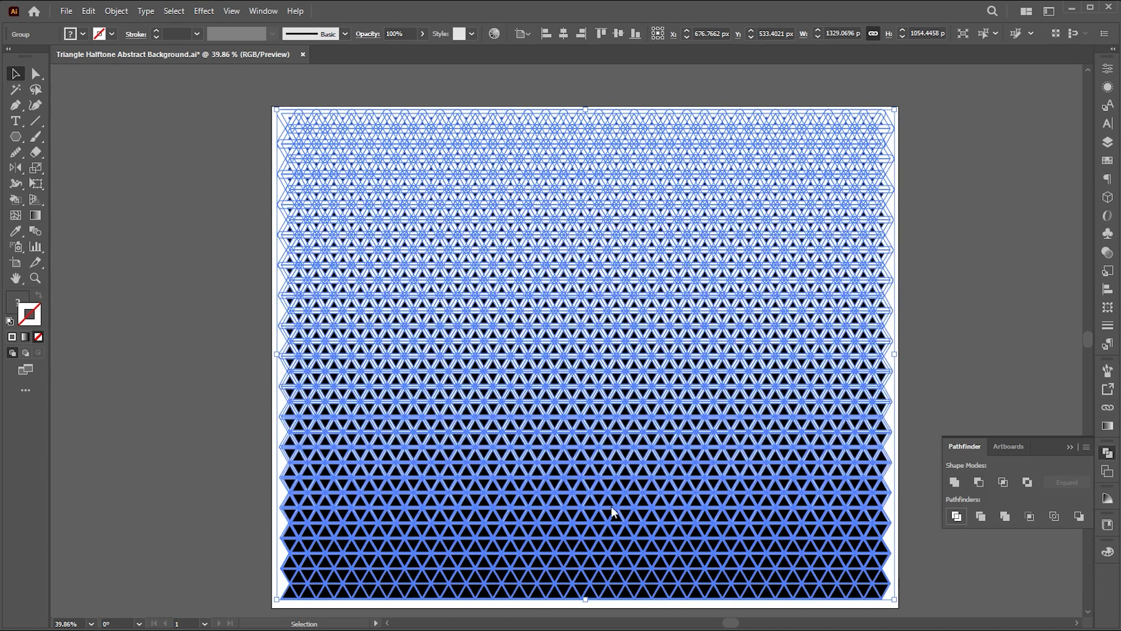
Select all black triangles with the Magic Wand and cut them.
key("ctrl+shift+a")
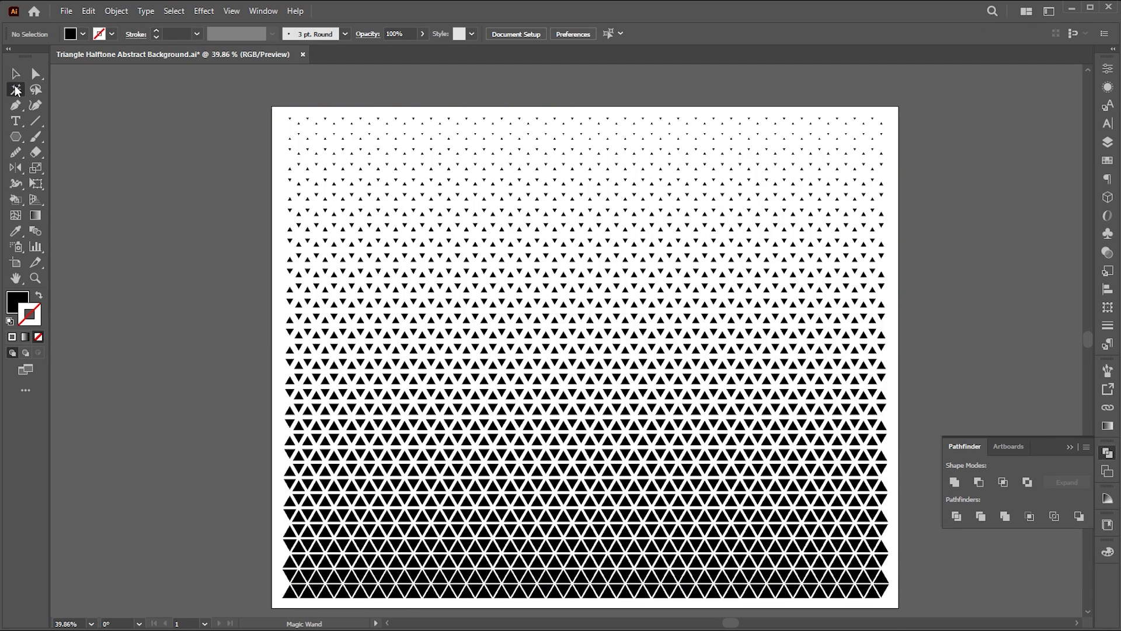
left_click(14, 91)
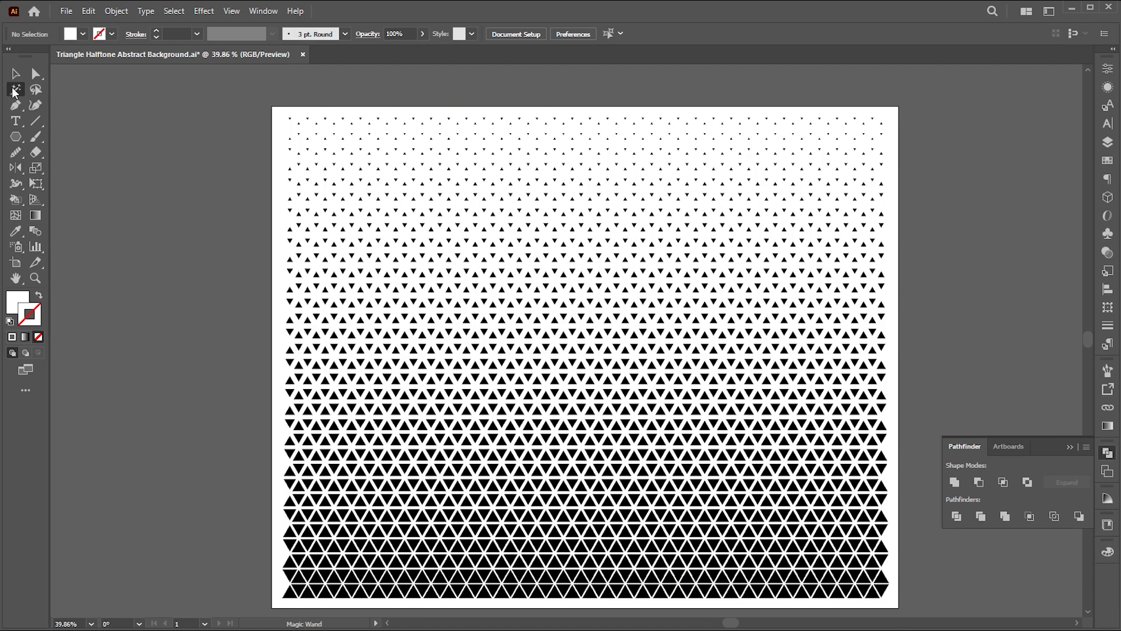
left_click(403, 588)
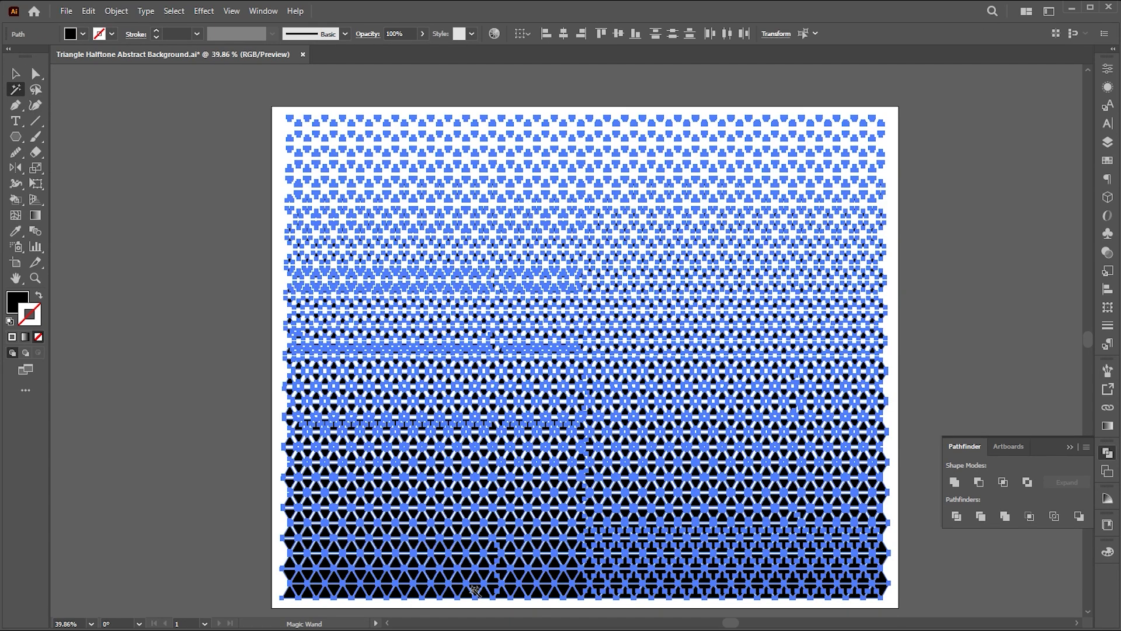
left_click(88, 11)
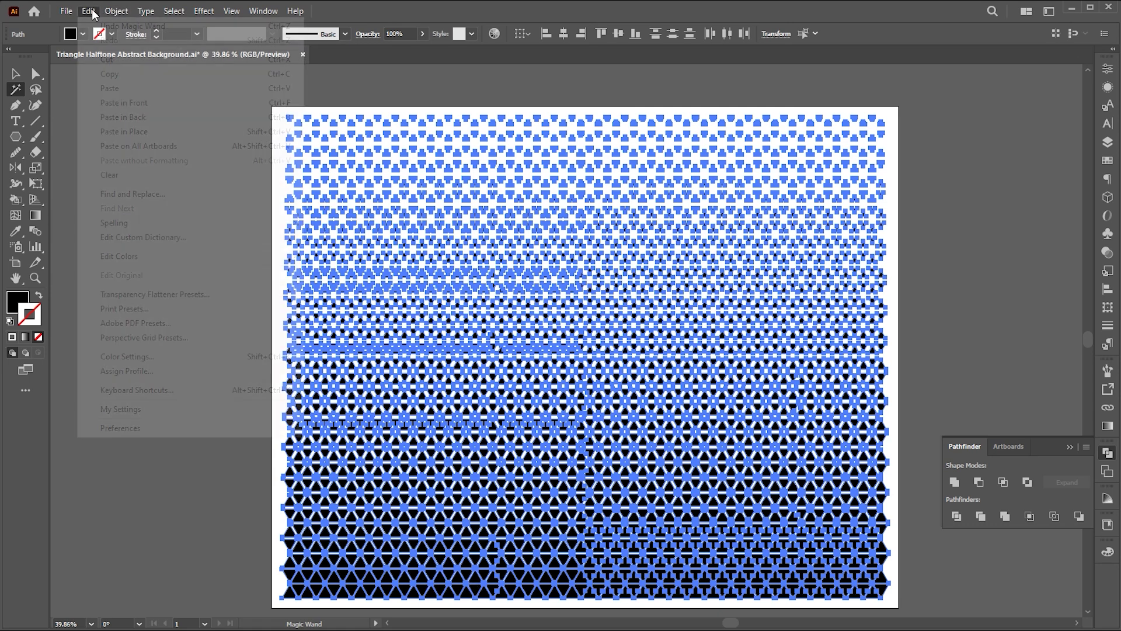
left_click(106, 60)
Remove the leftover stroke shapes, paste the triangles in front, and enlarge past the edges.
key("v")
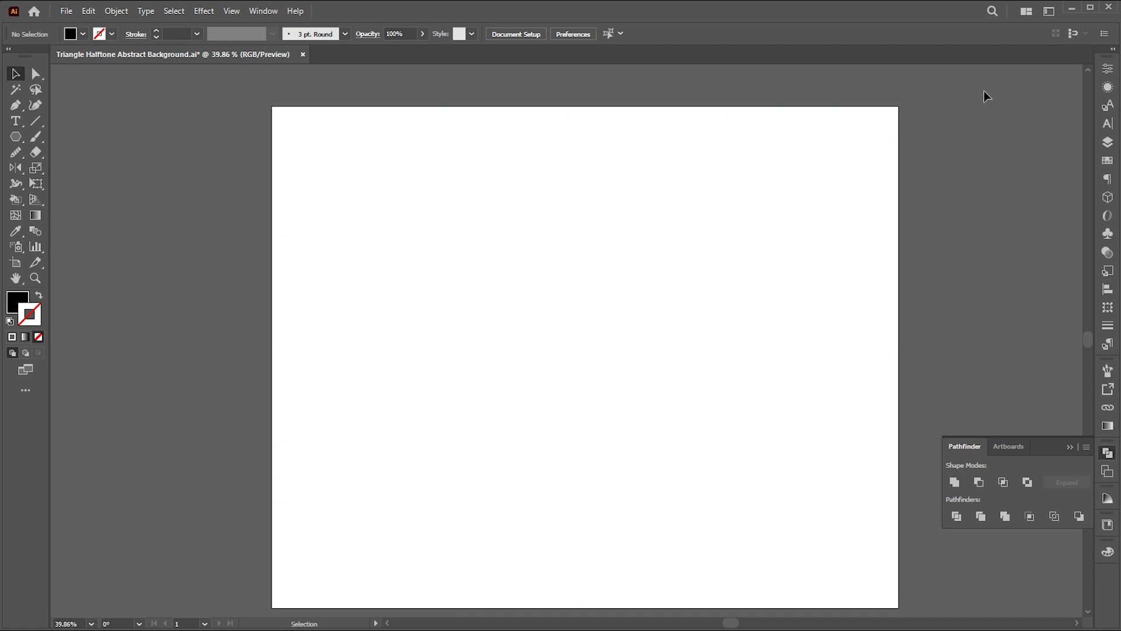
left_click_drag(983, 90, 230, 596)
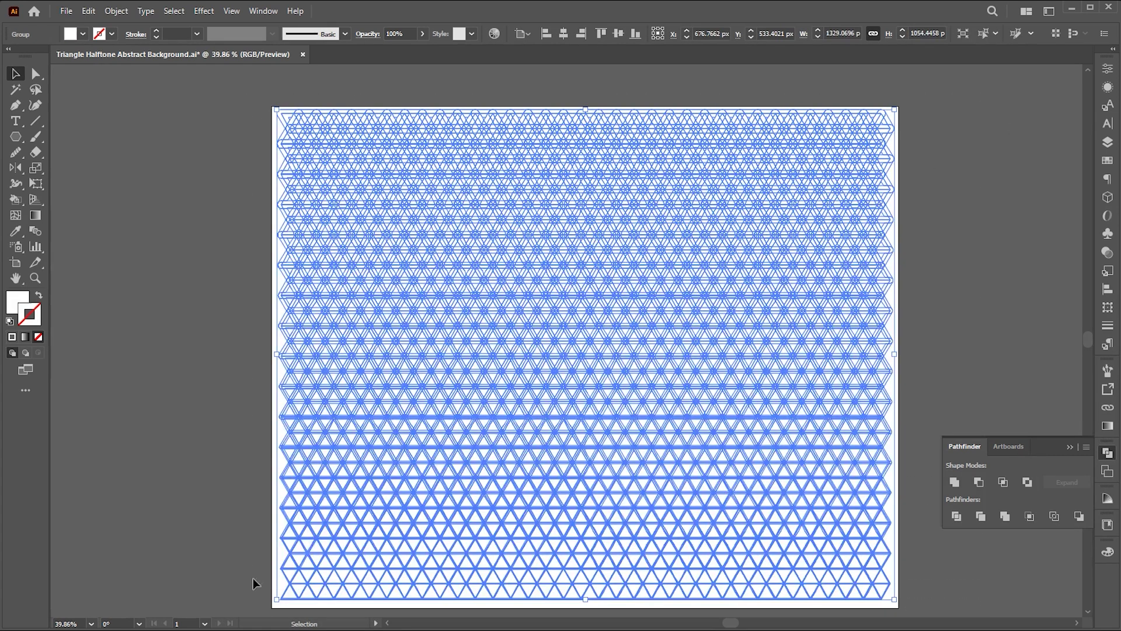
key("ctrl+shift+a")
left_click(89, 11)
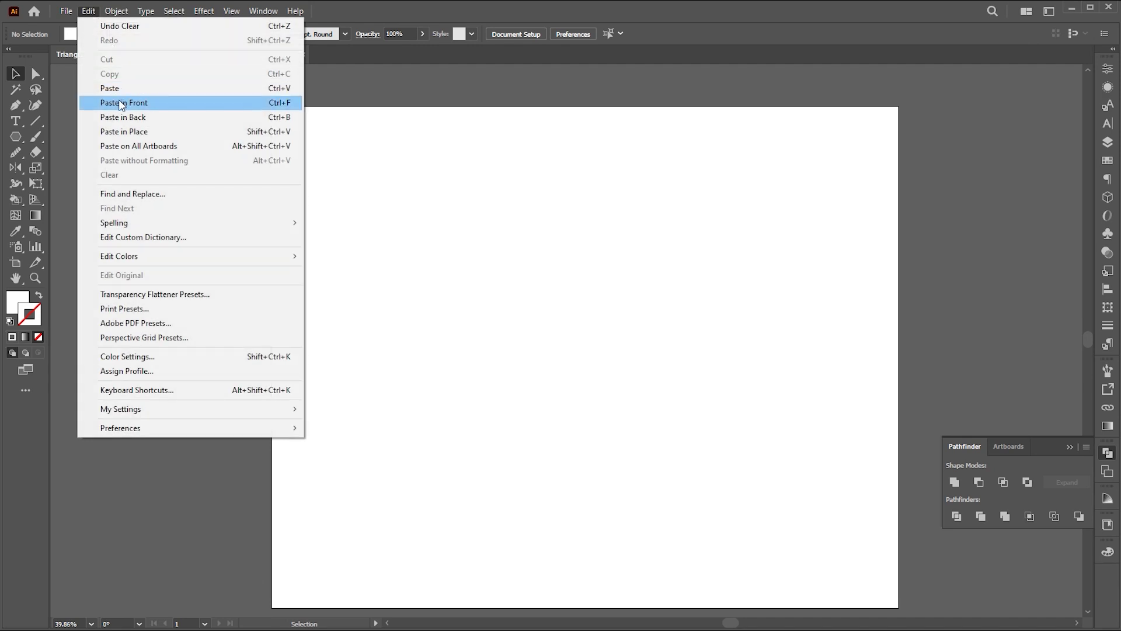
left_click(111, 100)
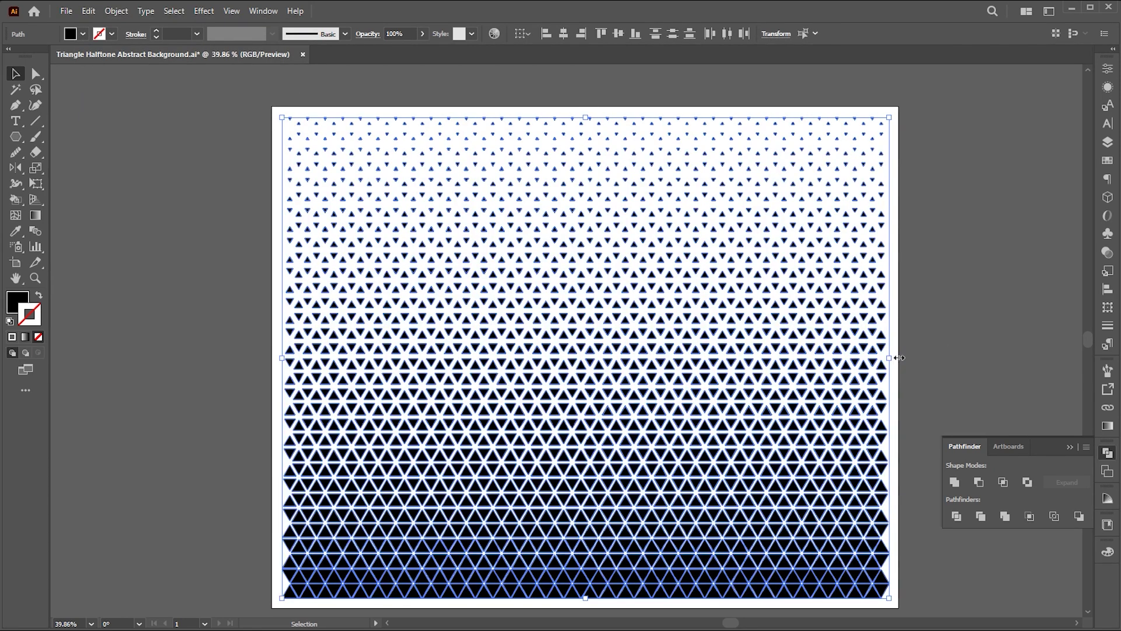
left_click_drag(889, 358, 911, 357)
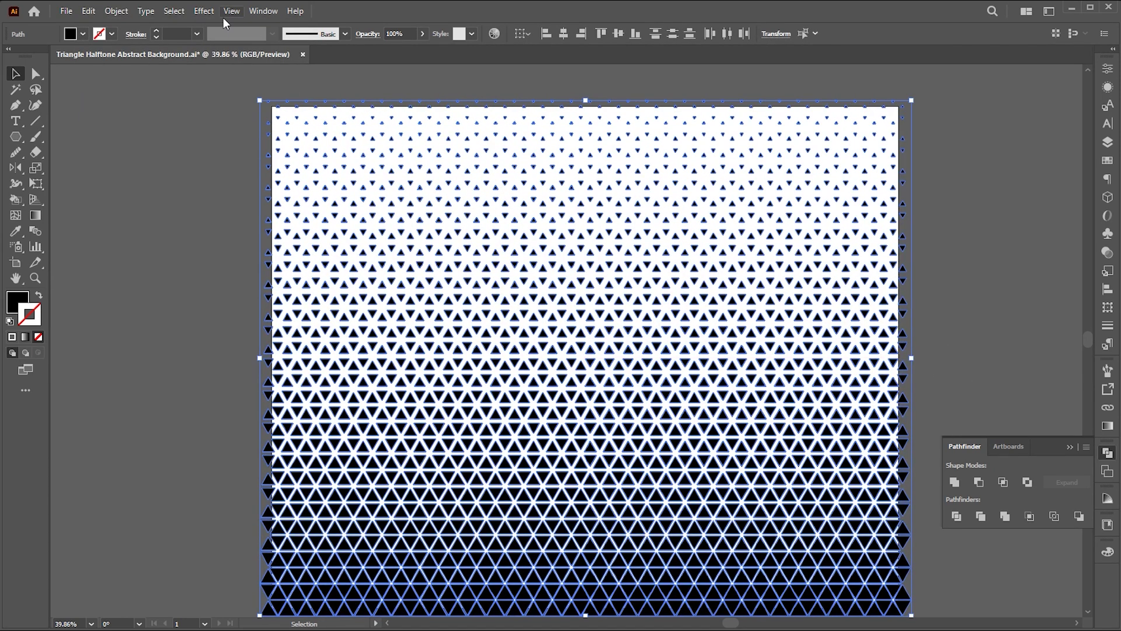
Turn on View > Trim View so only artwork inside the artboard shows, then deselect.
left_click(231, 11)
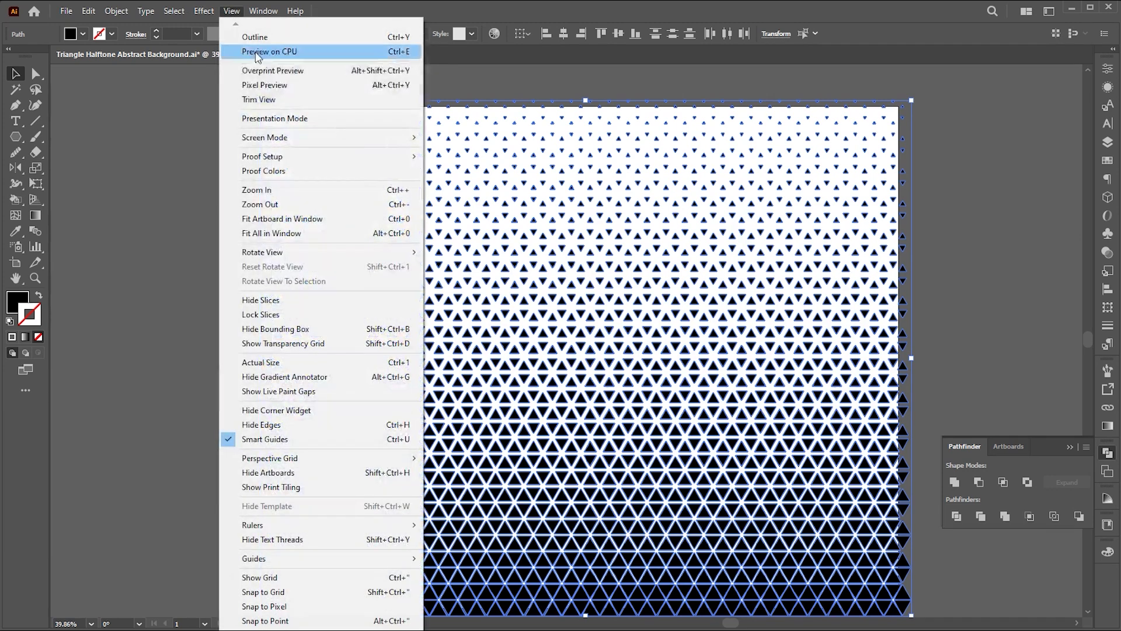
left_click(251, 100)
left_click(975, 206)
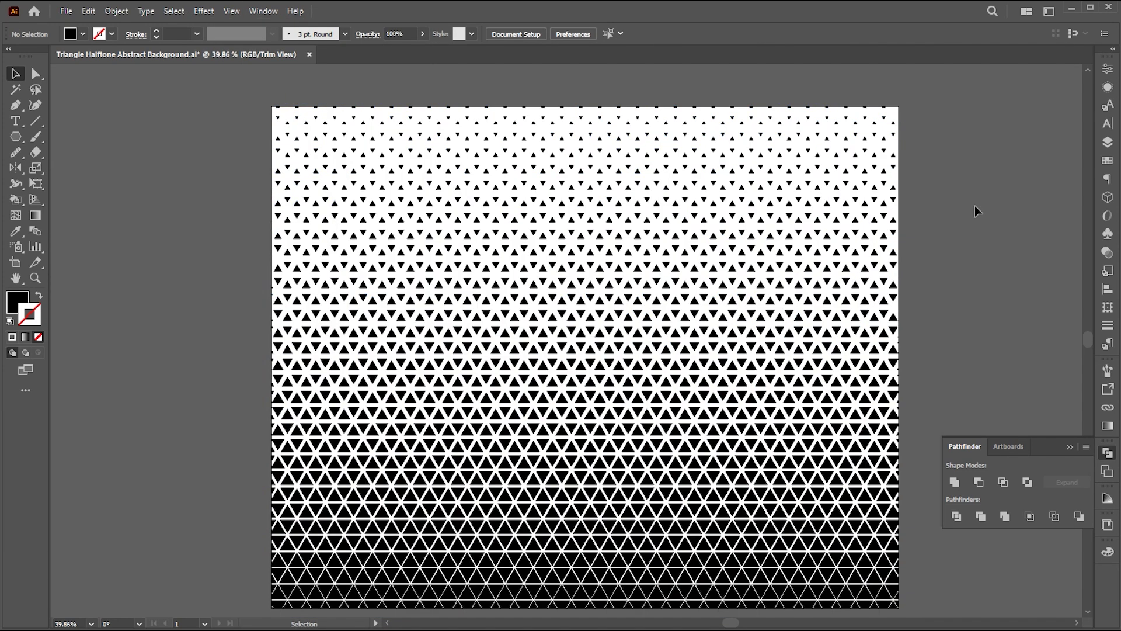
Fit the artboard in the window and Magic Wand-select all the black triangles.
key("ctrl+0")
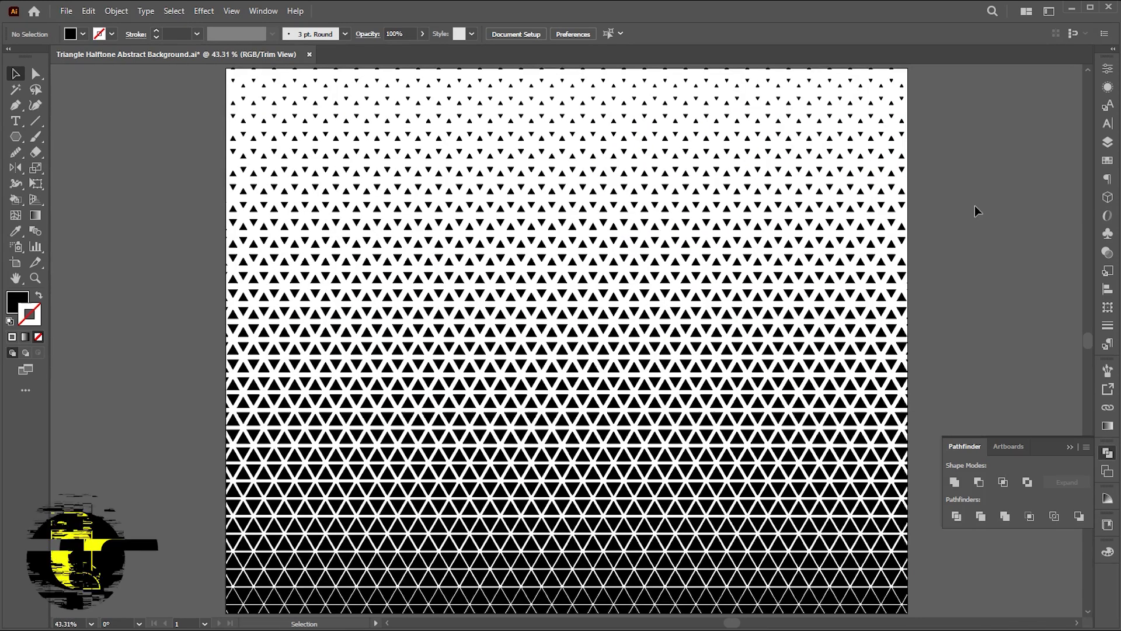
key("y")
left_click(295, 157)
Fill the selected black triangles with magenta FF00DB from the Color Picker, then show the Gradient panel.
key("ctrl+h")
left_click(1107, 552)
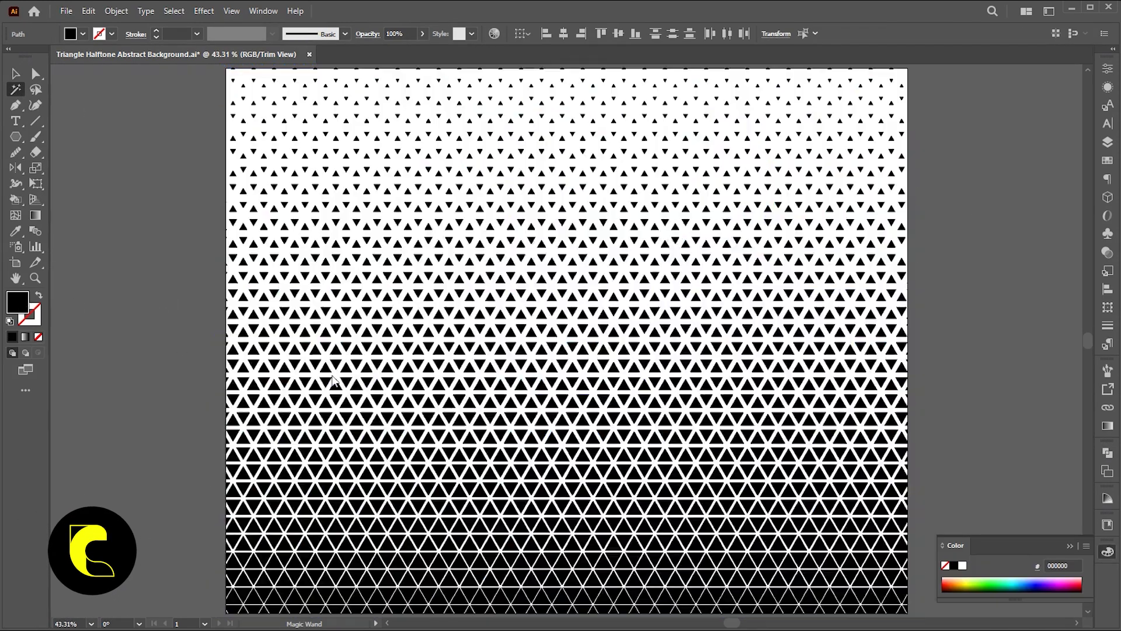
double_click(946, 565)
left_click_drag(654, 40, 845, 77)
left_click_drag(741, 140, 815, 131)
left_click_drag(815, 272, 822, 130)
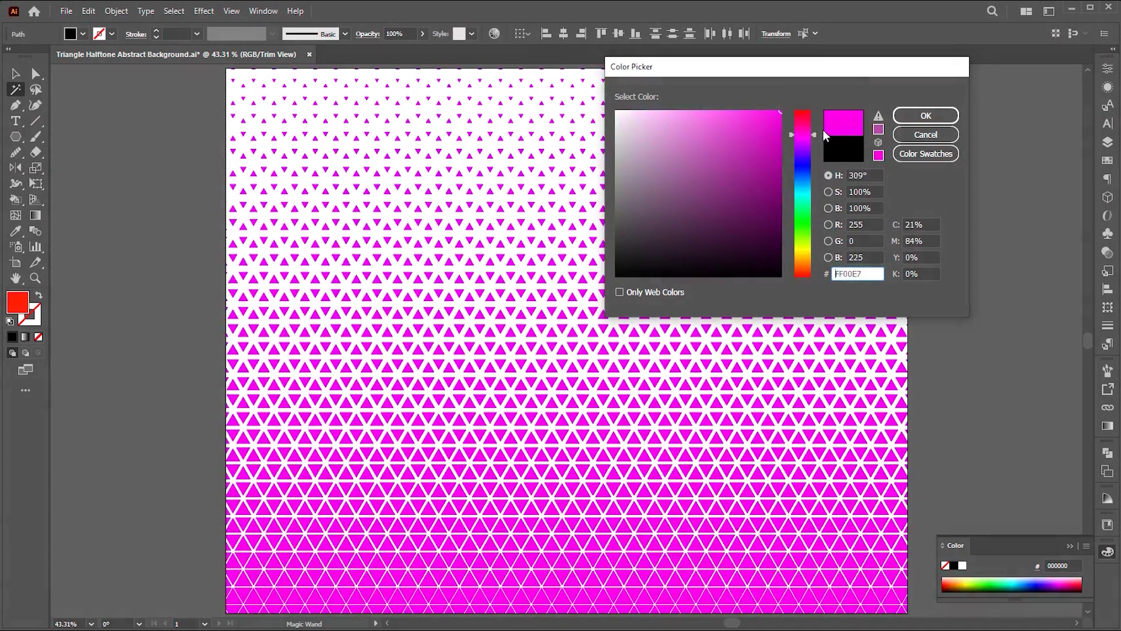
left_click(926, 115)
left_click(1108, 427)
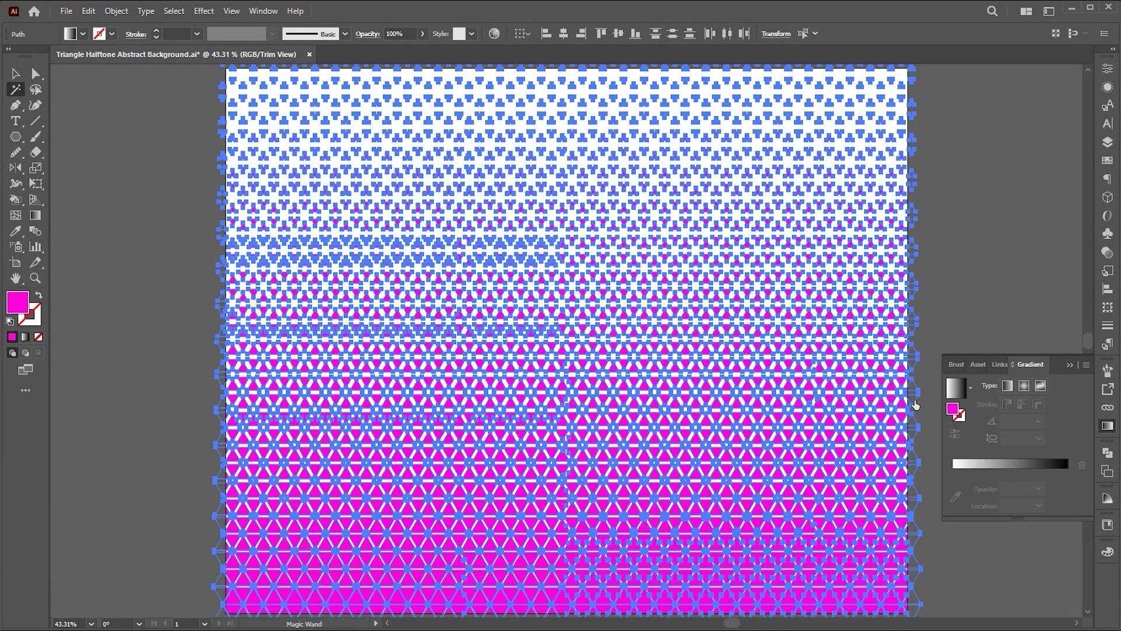
Apply a gradient fill to the triangles with a red right stop and a black left stop.
key("period")
double_click(1067, 471)
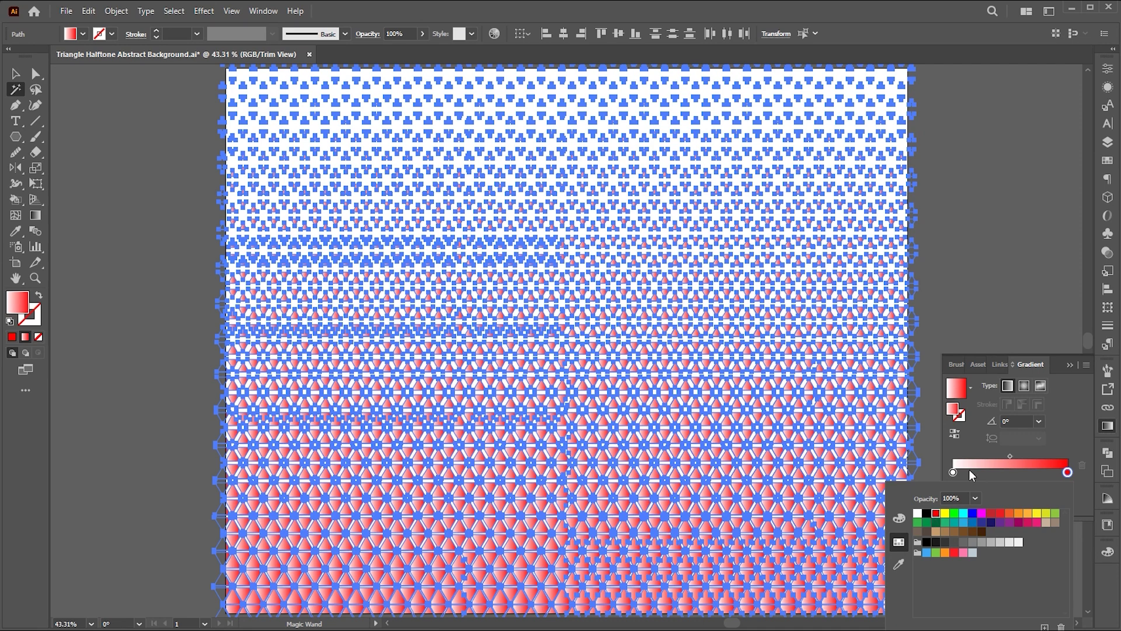
left_click(953, 473)
double_click(953, 474)
left_click(927, 512)
Close the swatch choices, collapse the Gradient panel and deselect the triangles.
left_click(1072, 369)
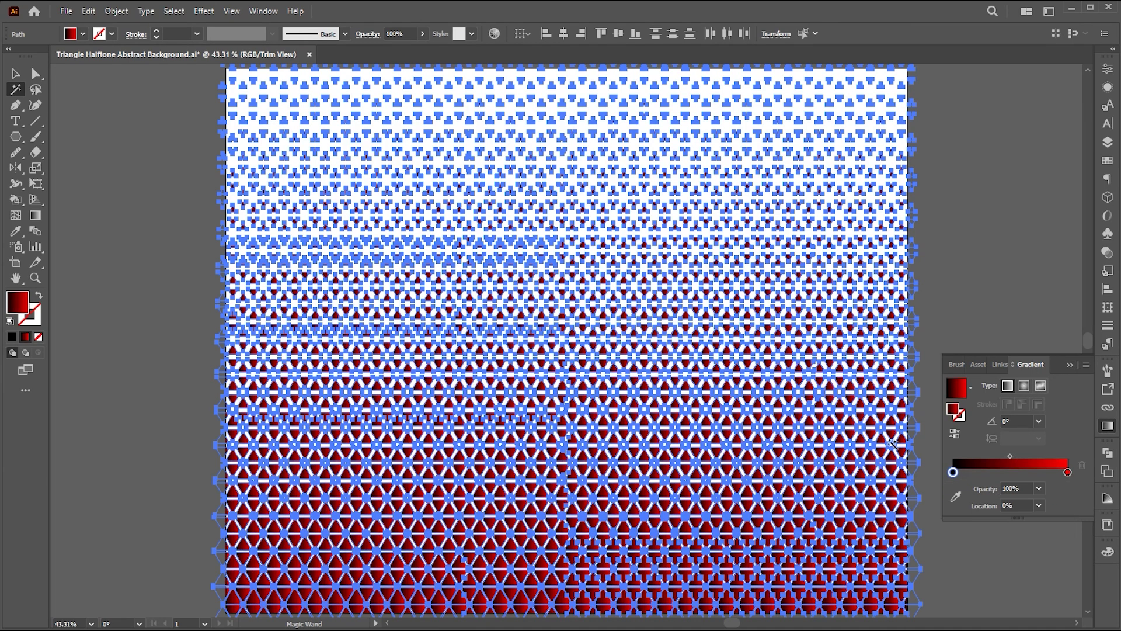
left_click(1070, 364)
left_click(125, 366)
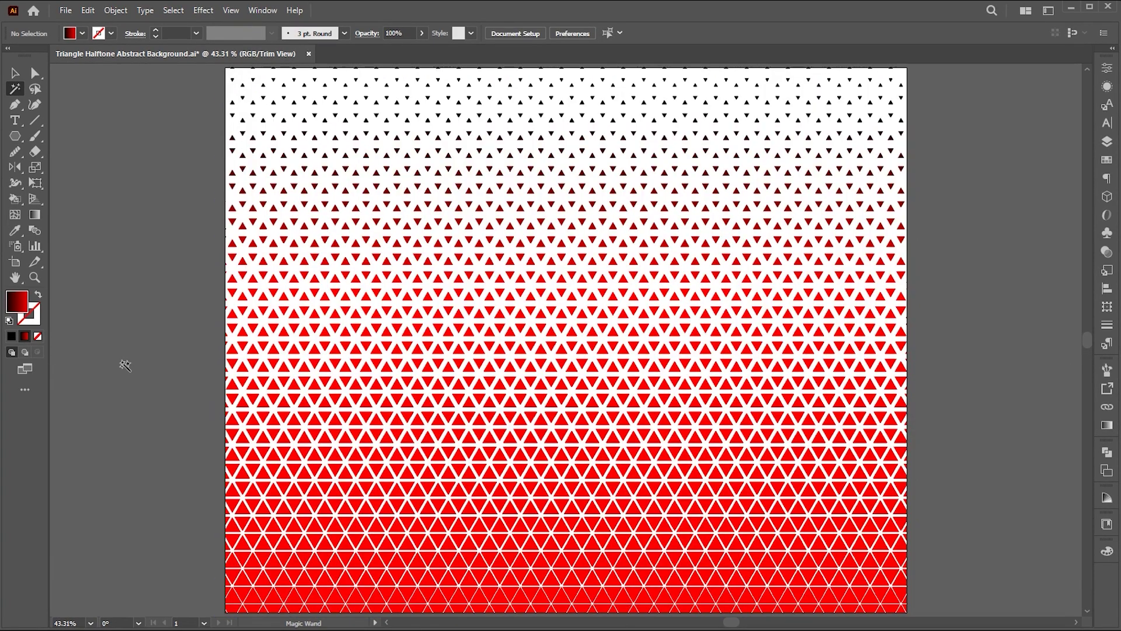